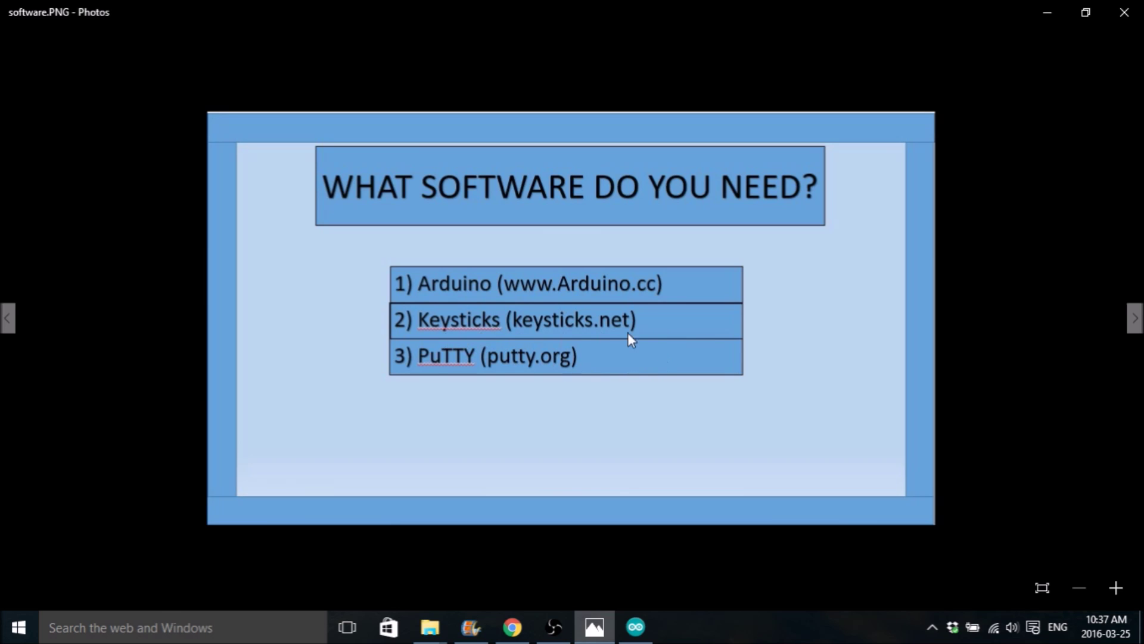
# Step: Minimize the Photos viewer showing software.PNG to reveal the diagram stuff folder
pyautogui.click(1047, 13)
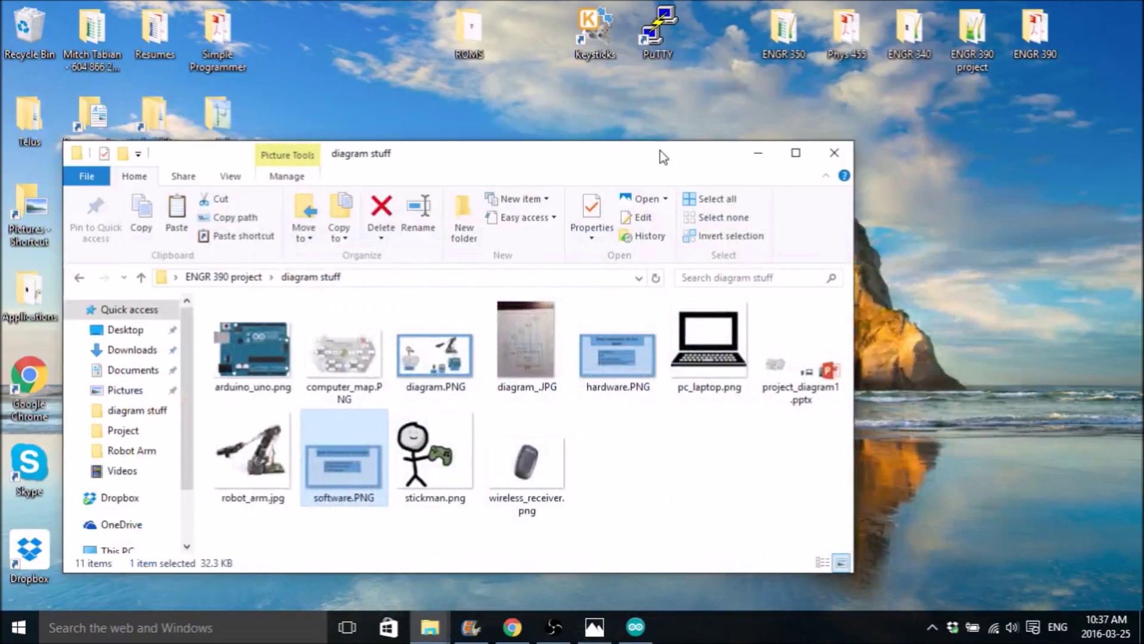
# Step: Close the diagram stuff folder, launch Keysticks past its About box, and open the Profile Browser
pyautogui.moveTo(659, 150); pyautogui.dragTo(692, 154)
pyautogui.click(862, 146)
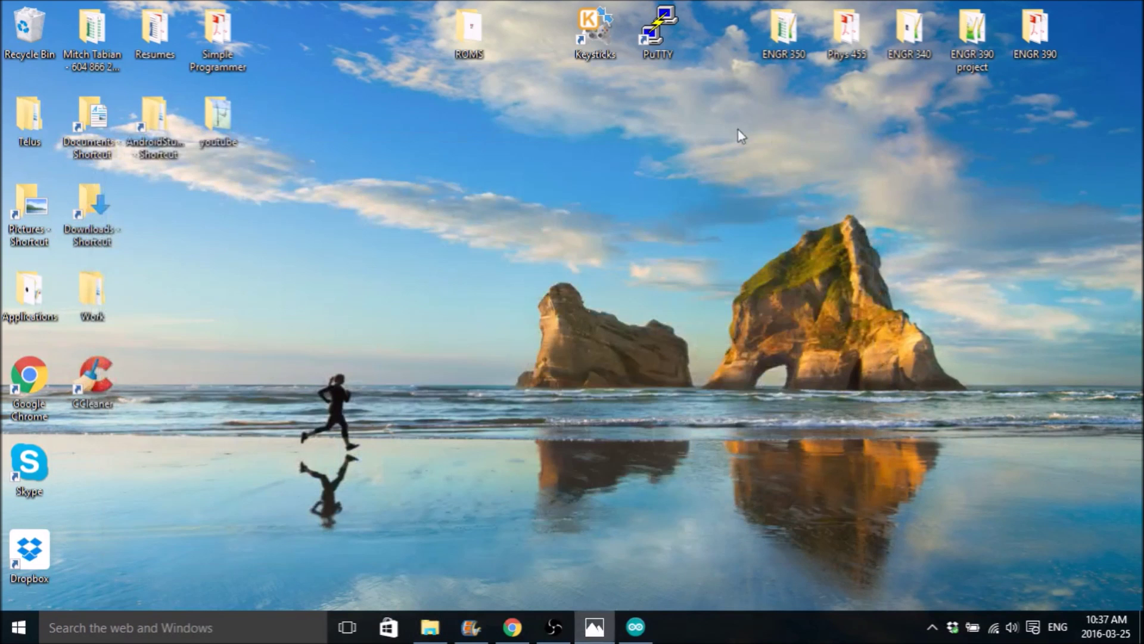
pyautogui.doubleClick(602, 23)
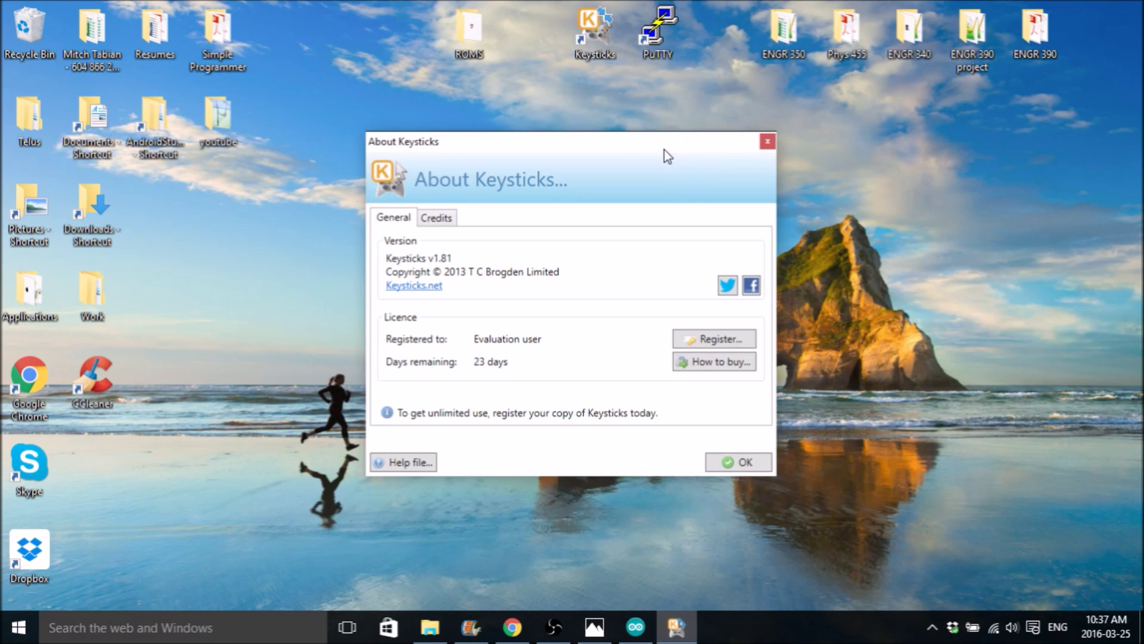
pyautogui.moveTo(665, 131)
pyautogui.mouseDown()
pyautogui.moveTo(718, 125)
pyautogui.moveTo(677, 125)
pyautogui.mouseUp()
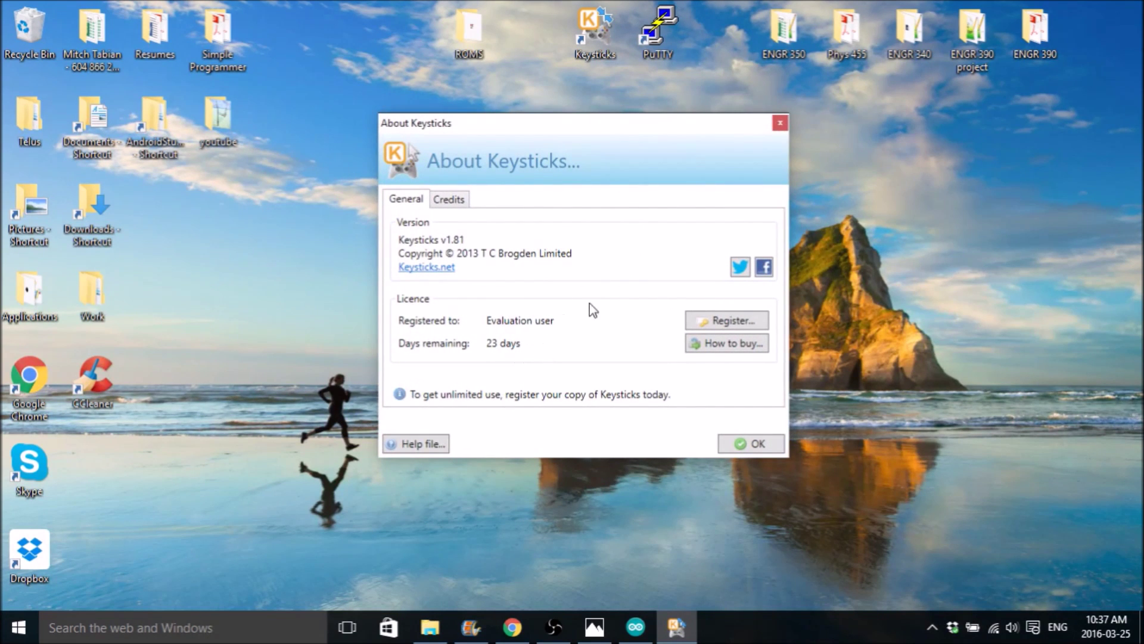
pyautogui.click(755, 448)
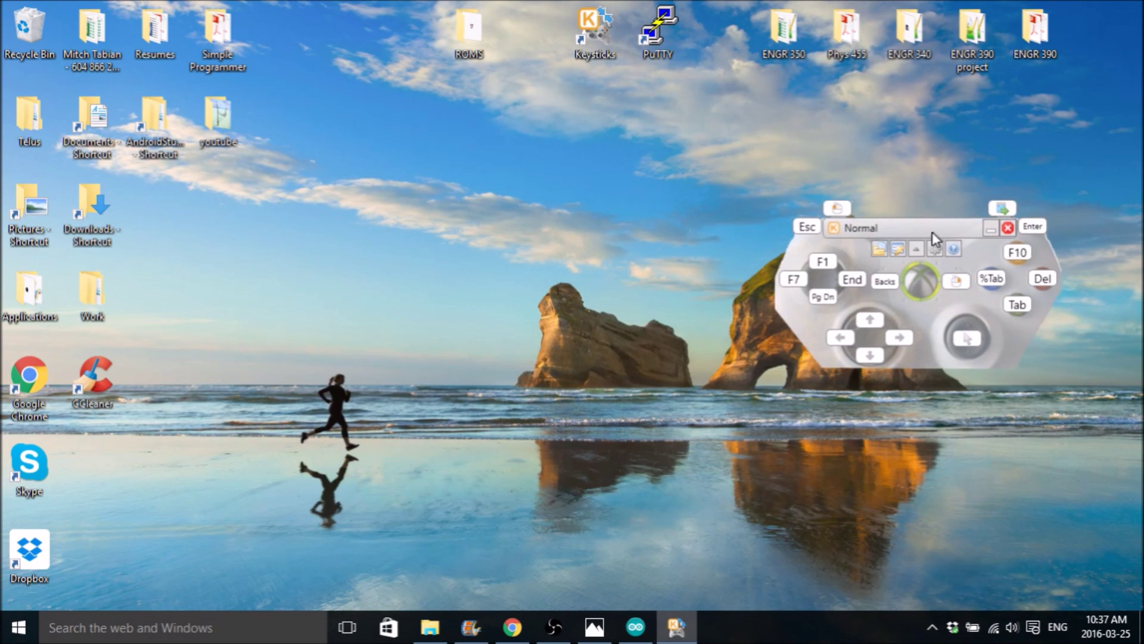
pyautogui.moveTo(932, 231); pyautogui.dragTo(949, 260)
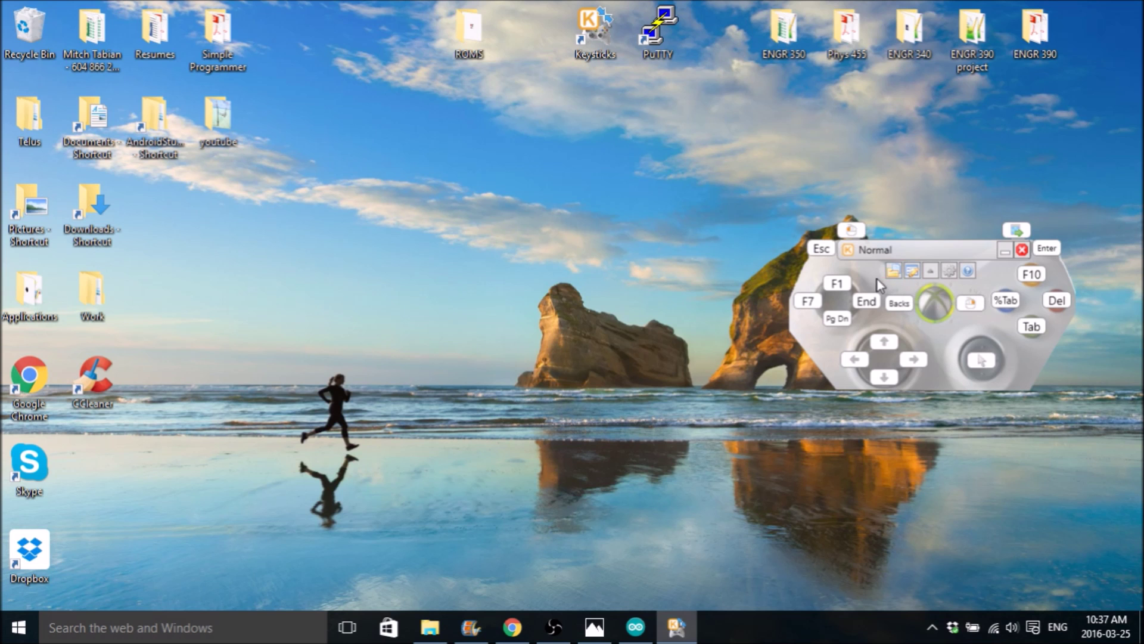
pyautogui.click(895, 273)
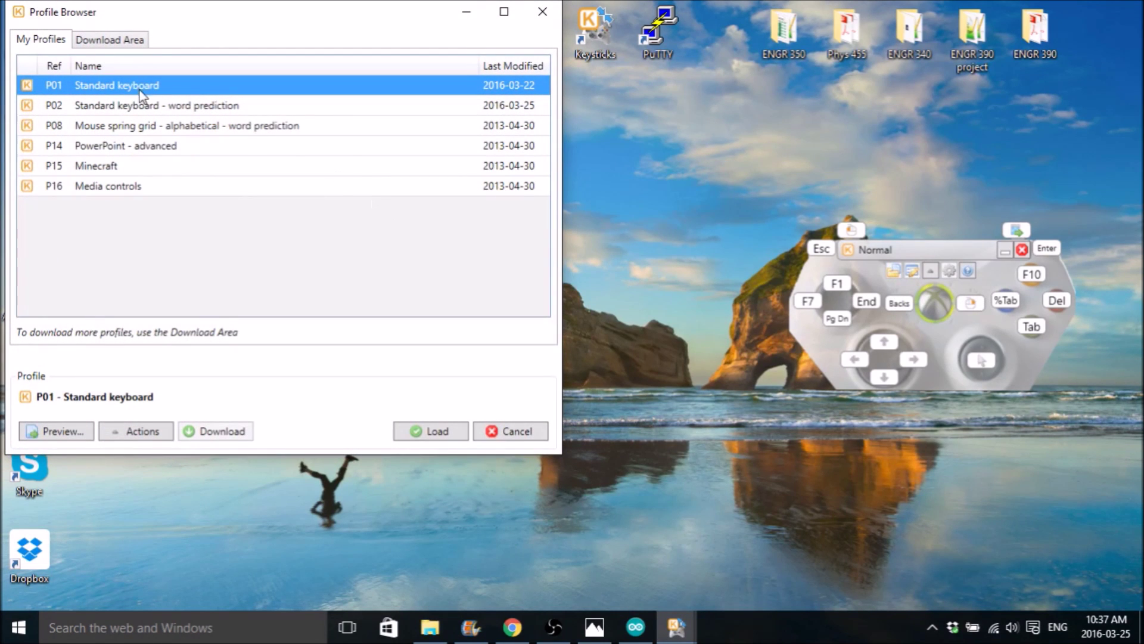
# Step: Load the Standard keyboard - word prediction profile and open it in the Profile Designer
pyautogui.click(448, 434)
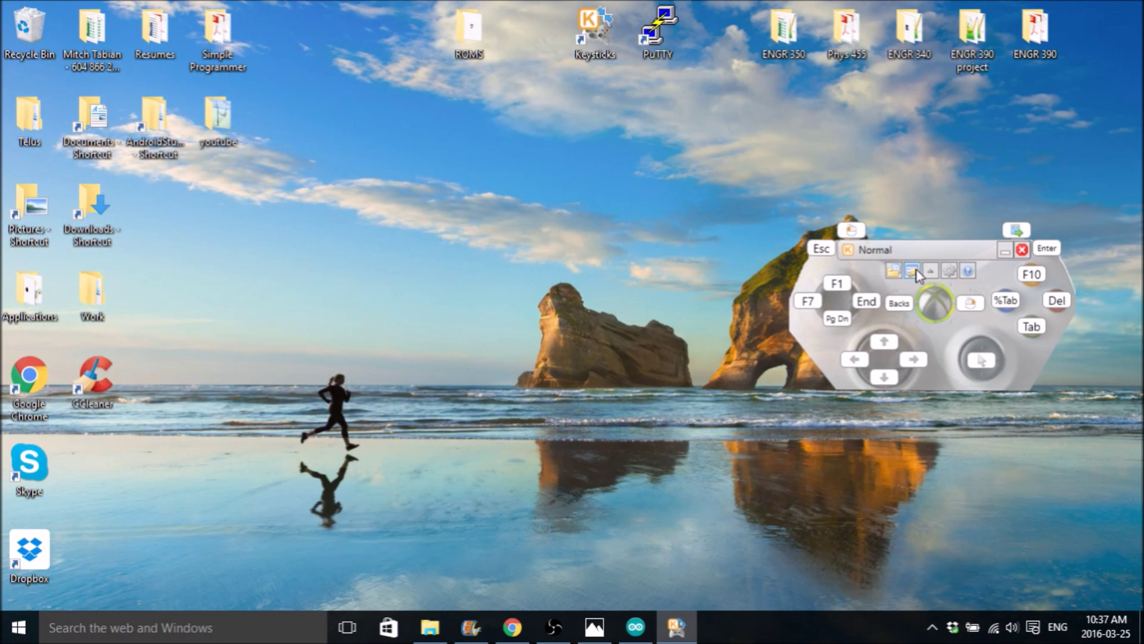
pyautogui.click(915, 276)
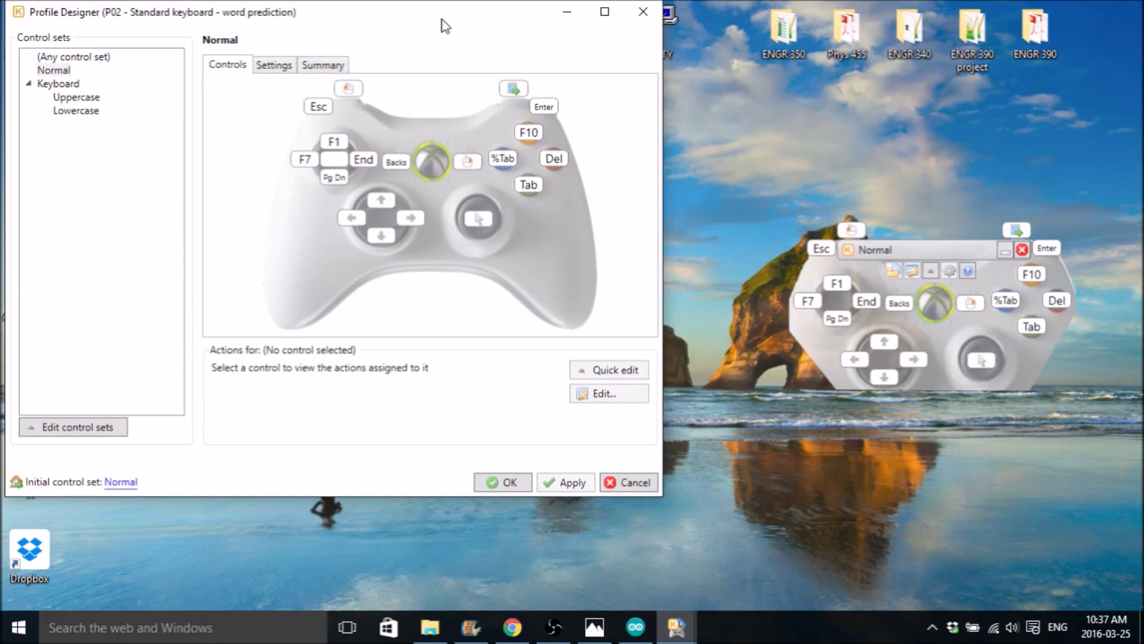
pyautogui.moveTo(442, 21); pyautogui.dragTo(527, 62)
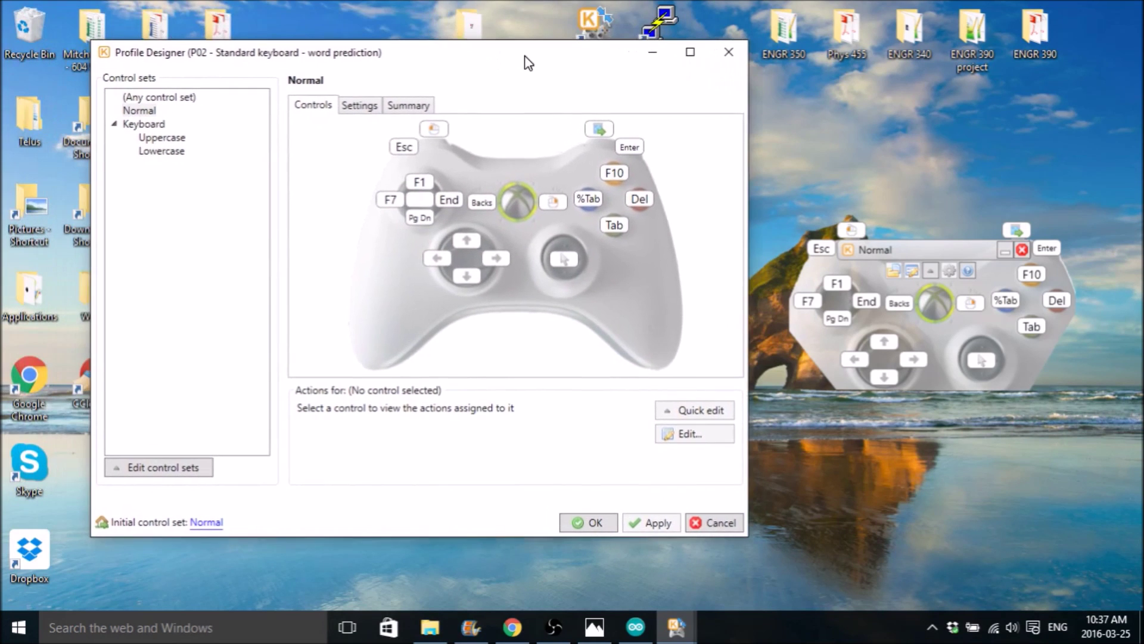
# Step: Map left stick up to type lowercase a and left stick left to type lowercase q
pyautogui.click(421, 186)
pyautogui.rightClick(424, 190)
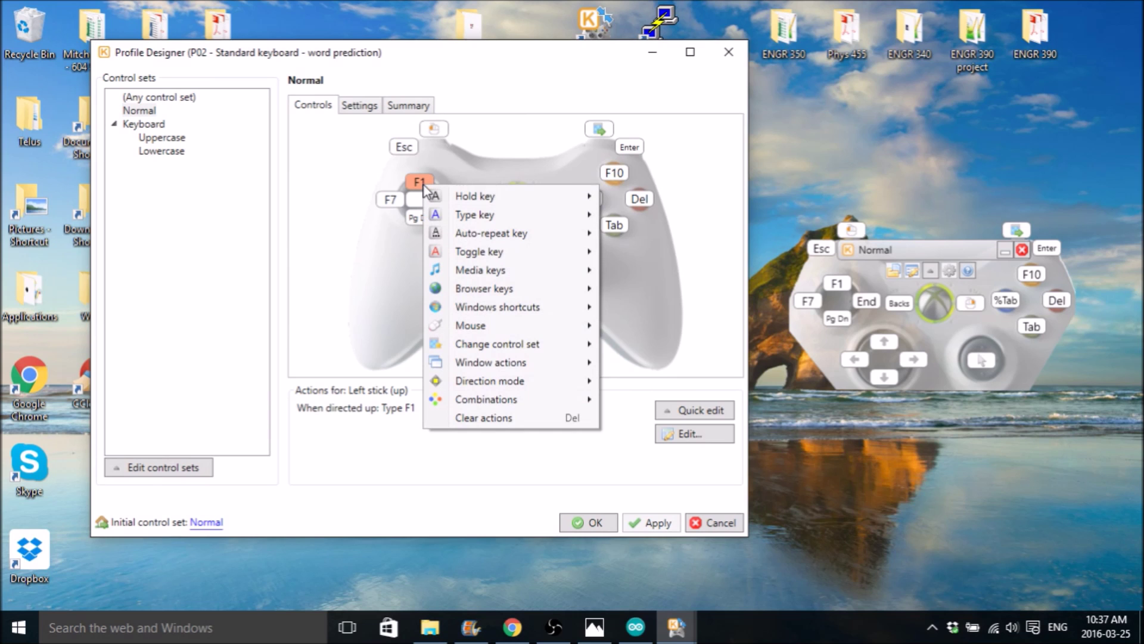
pyautogui.moveTo(472, 215)
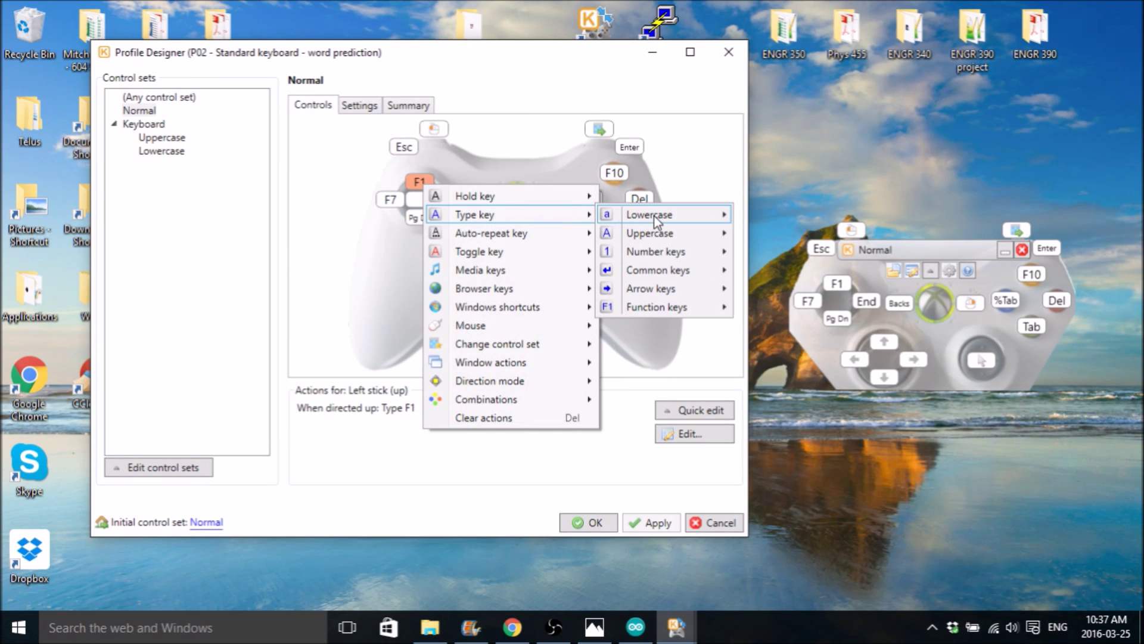
pyautogui.moveTo(656, 217)
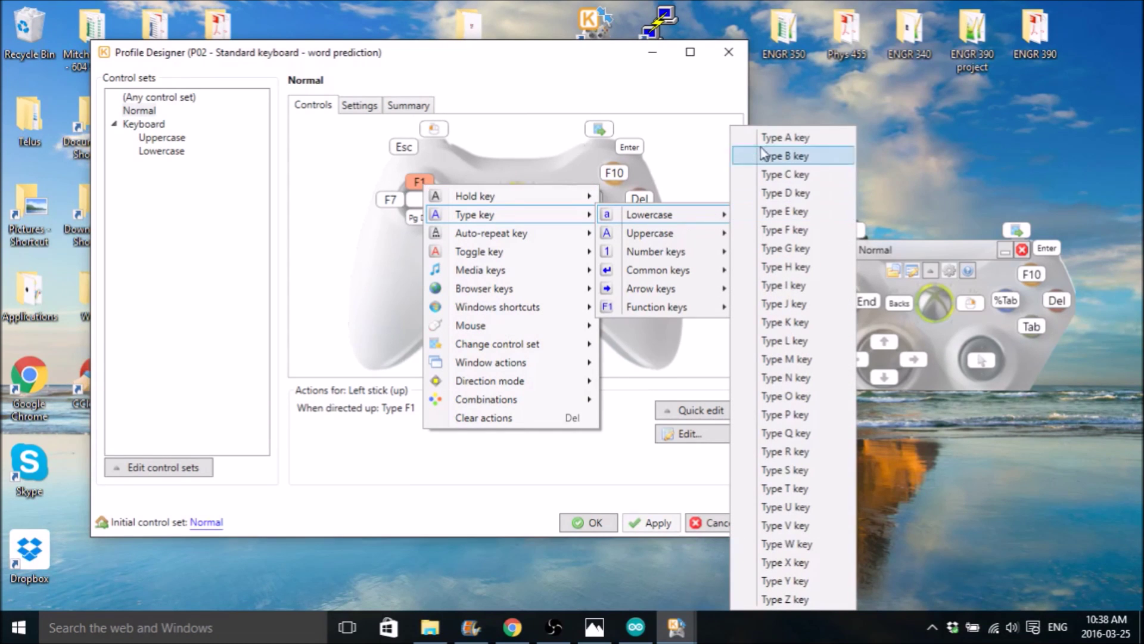
pyautogui.click(772, 139)
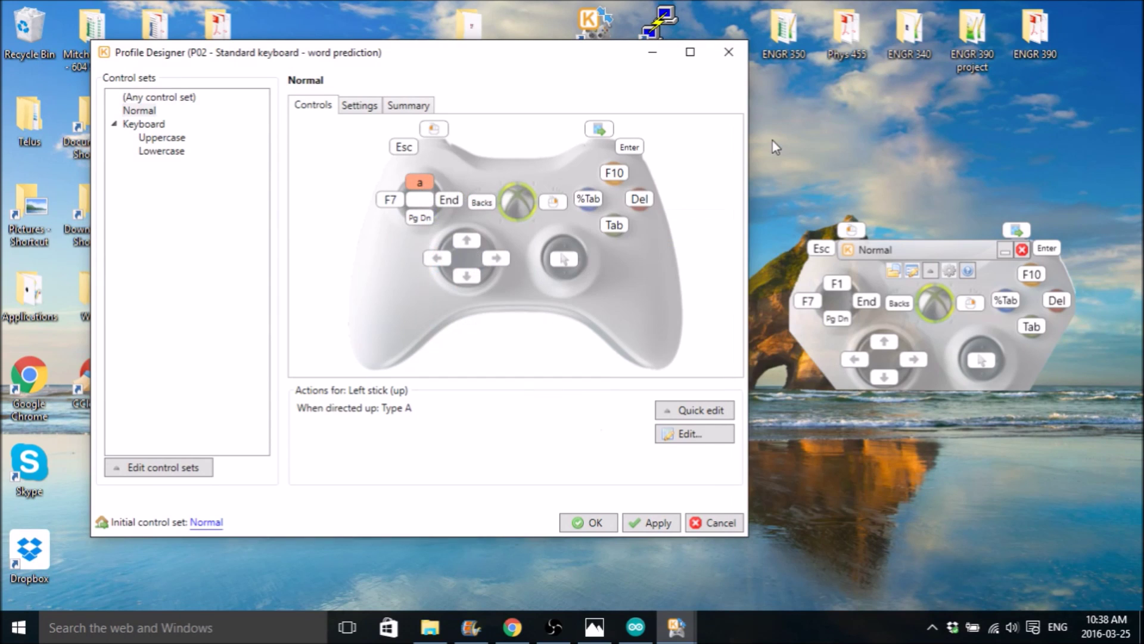
pyautogui.click(391, 200)
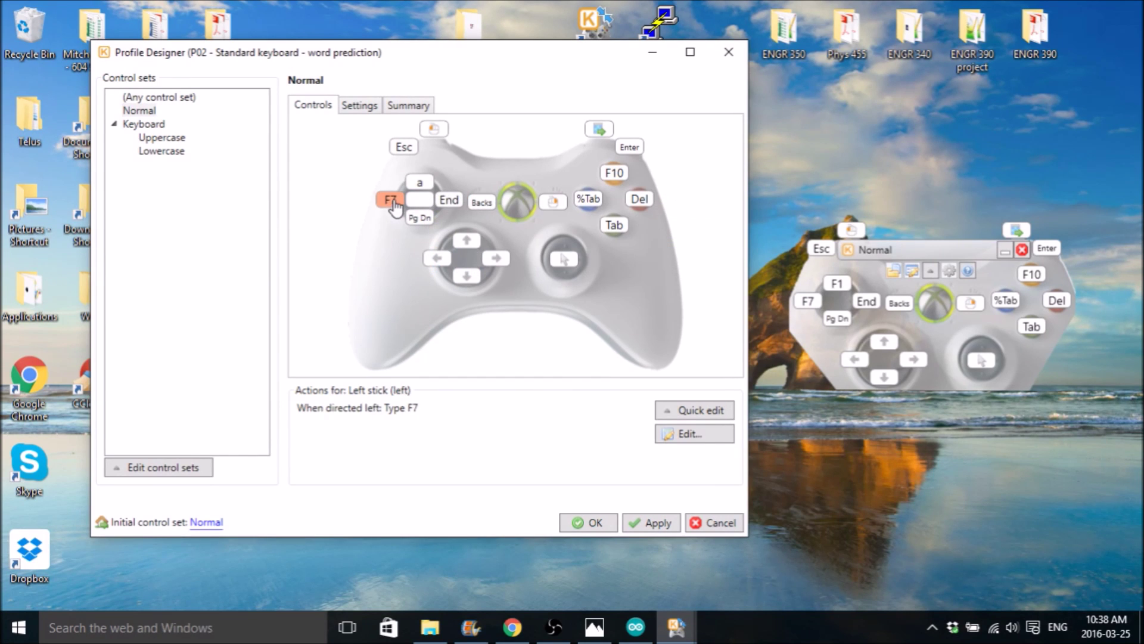
pyautogui.rightClick(393, 202)
pyautogui.moveTo(468, 232)
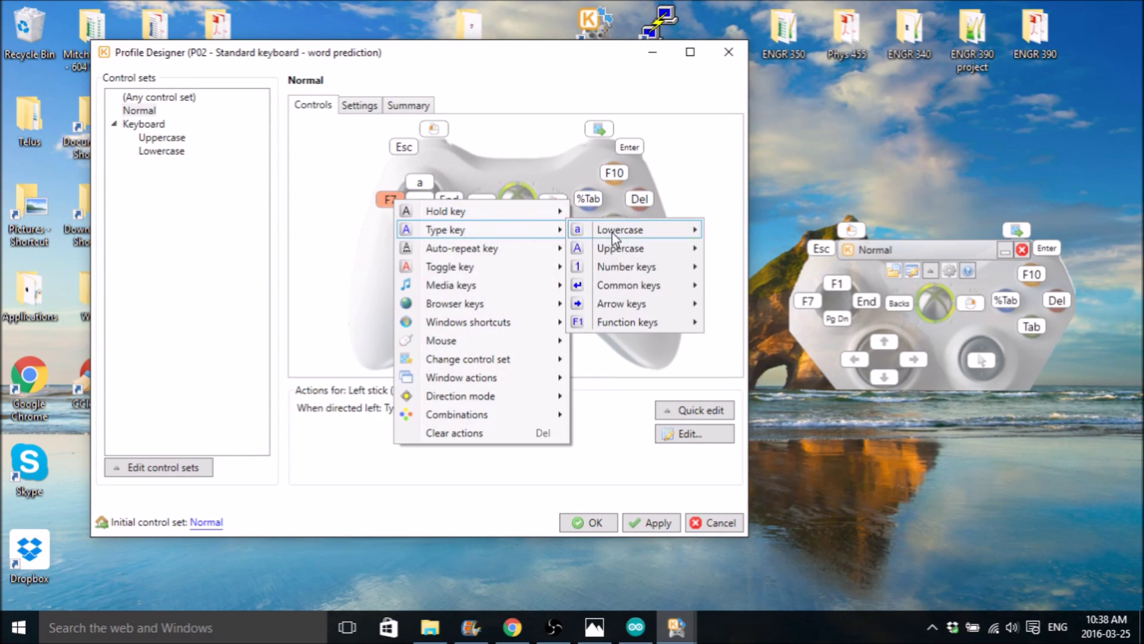
pyautogui.moveTo(614, 231)
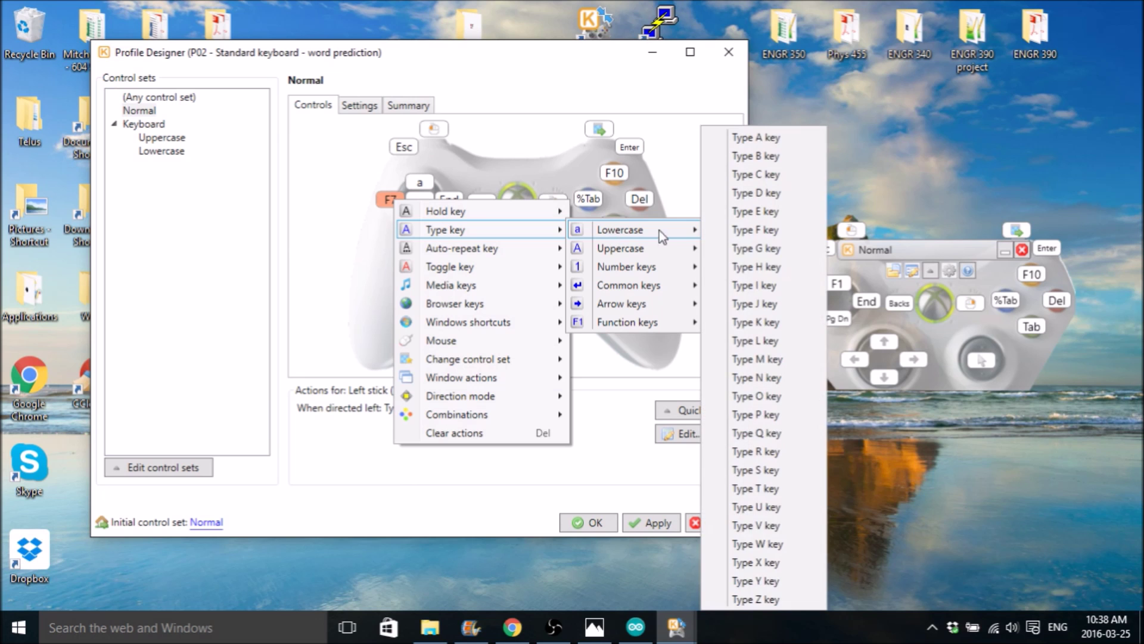
pyautogui.click(769, 434)
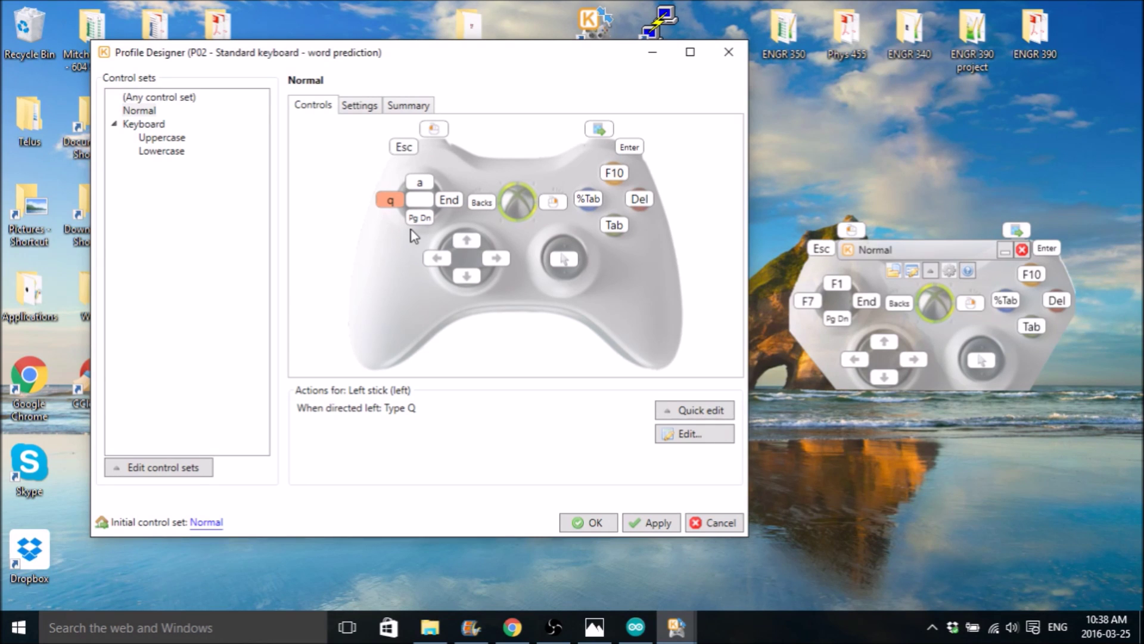
# Step: Open the full action details for left stick up and hide the controller overlay
pyautogui.click(420, 181)
pyautogui.click(398, 202)
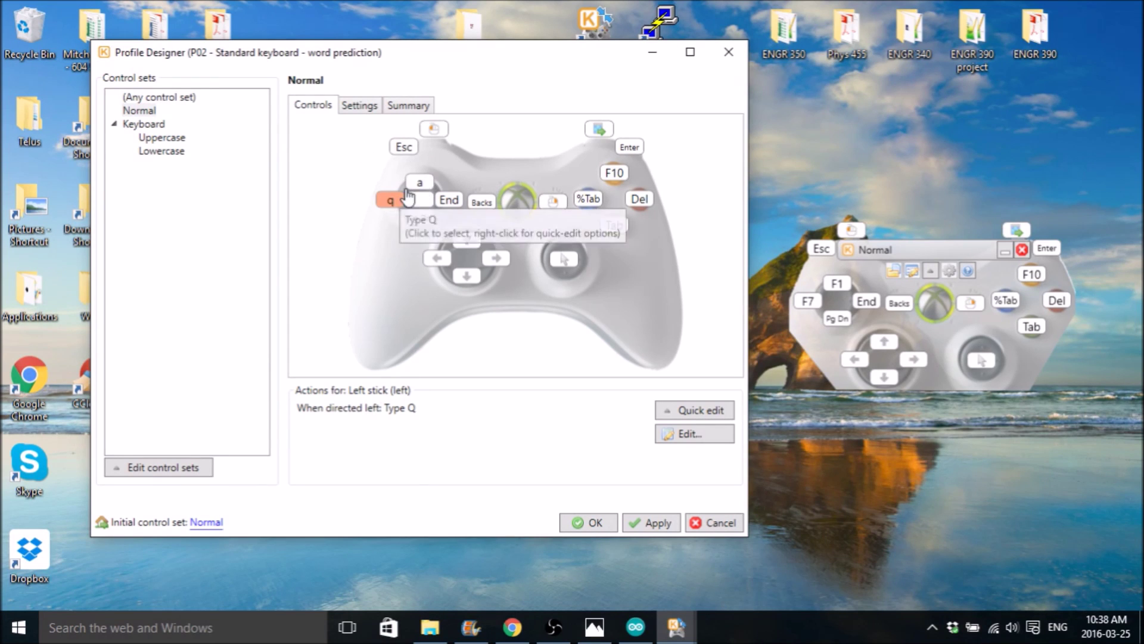
pyautogui.click(419, 185)
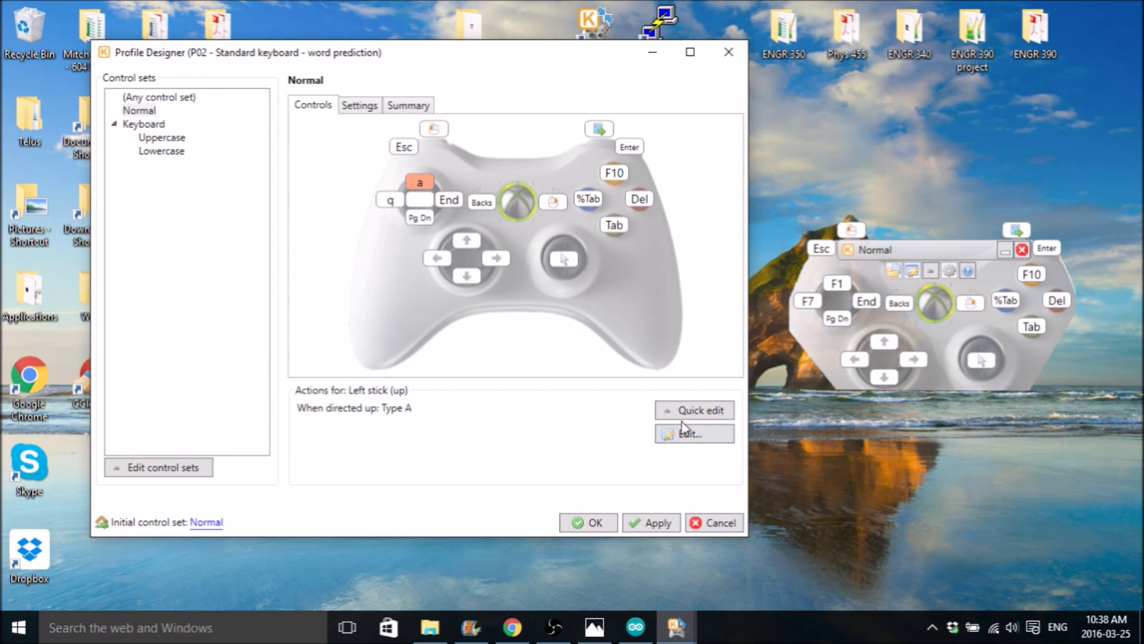
pyautogui.click(691, 434)
pyautogui.click(1003, 250)
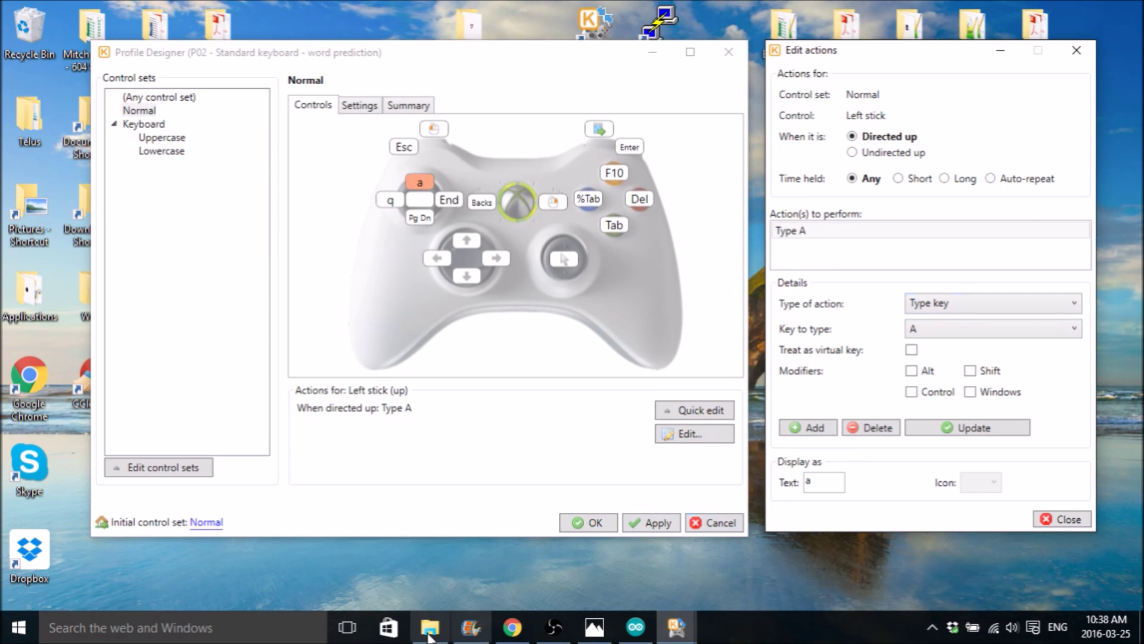
pyautogui.click(269, 626)
# Step: Launch Notepad++, start a new document, and type a line of a's with the stick
pyautogui.write('note')
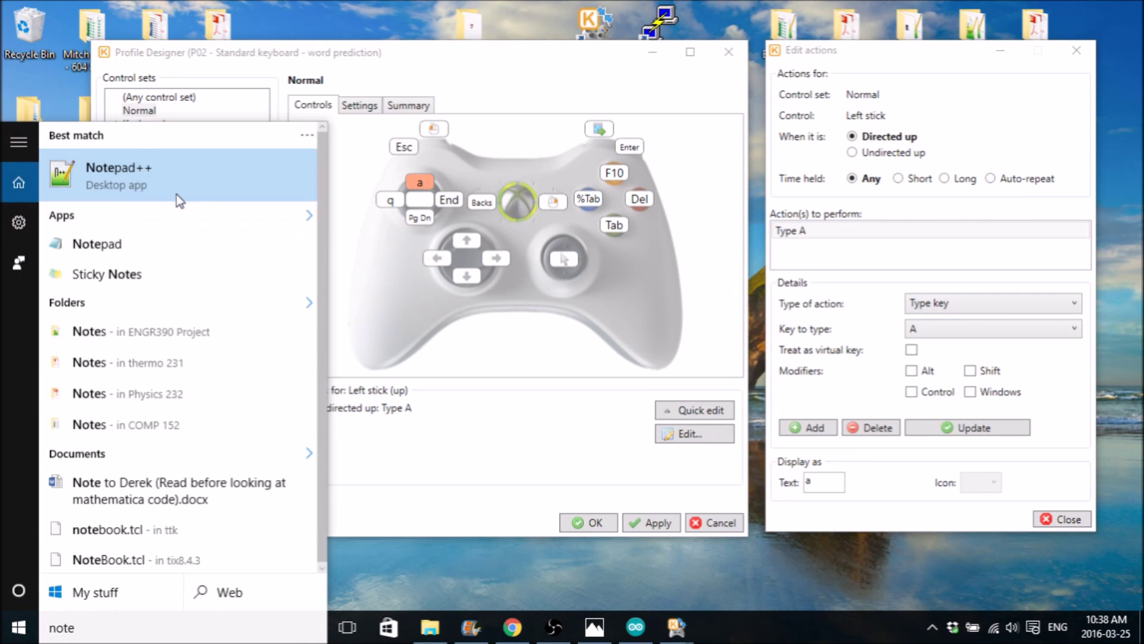
pyautogui.click(177, 194)
pyautogui.click(11, 44)
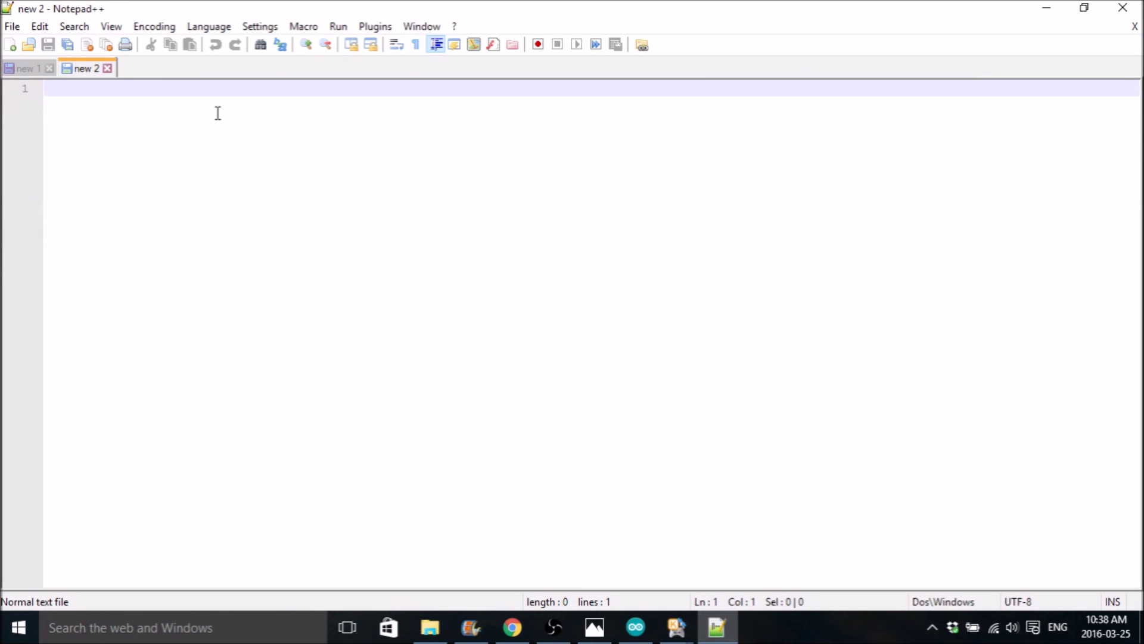
pyautogui.write('aaaaaaaaaaaaaaaaaaaaaaaaaaaaaa')
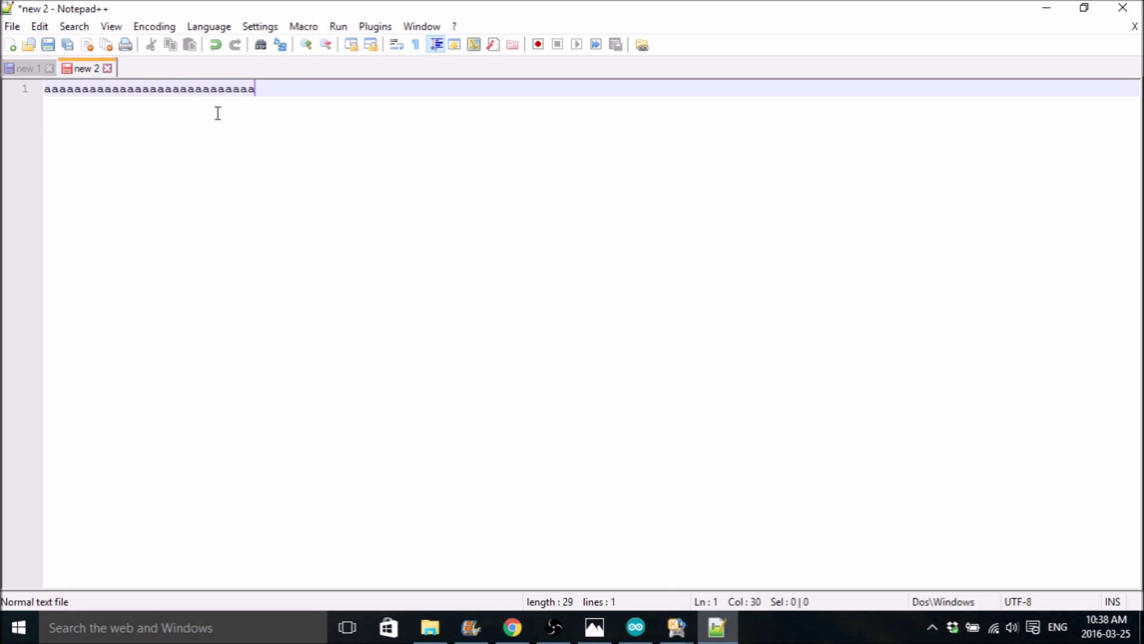
# Step: Close the Profile Designer without saving
pyautogui.moveTo(678, 628)
pyautogui.click(713, 555)
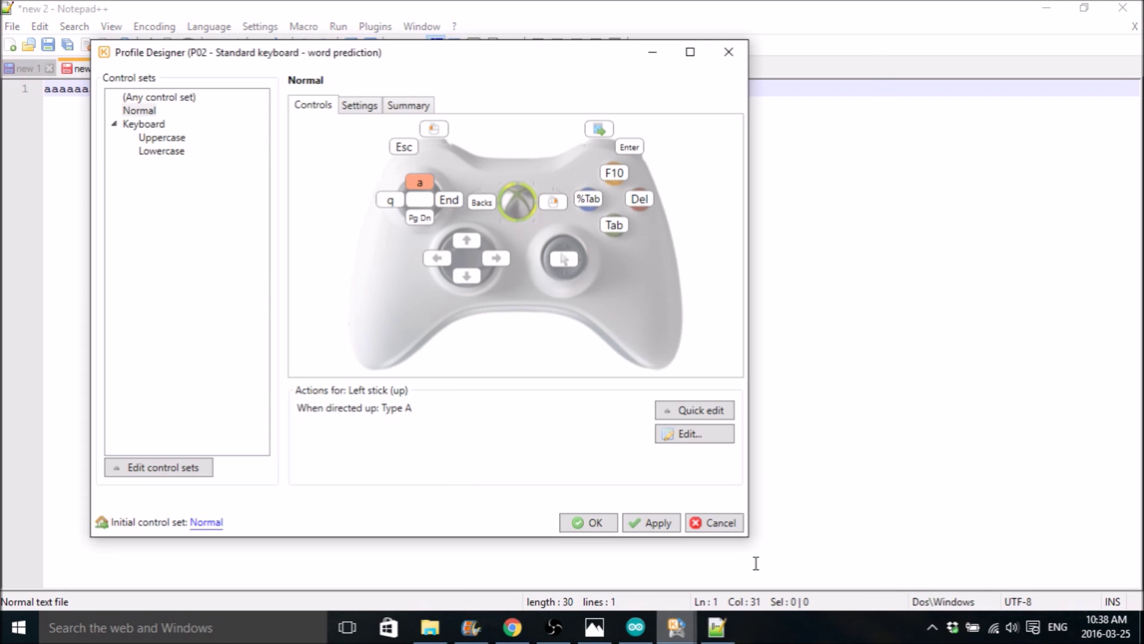
pyautogui.click(714, 522)
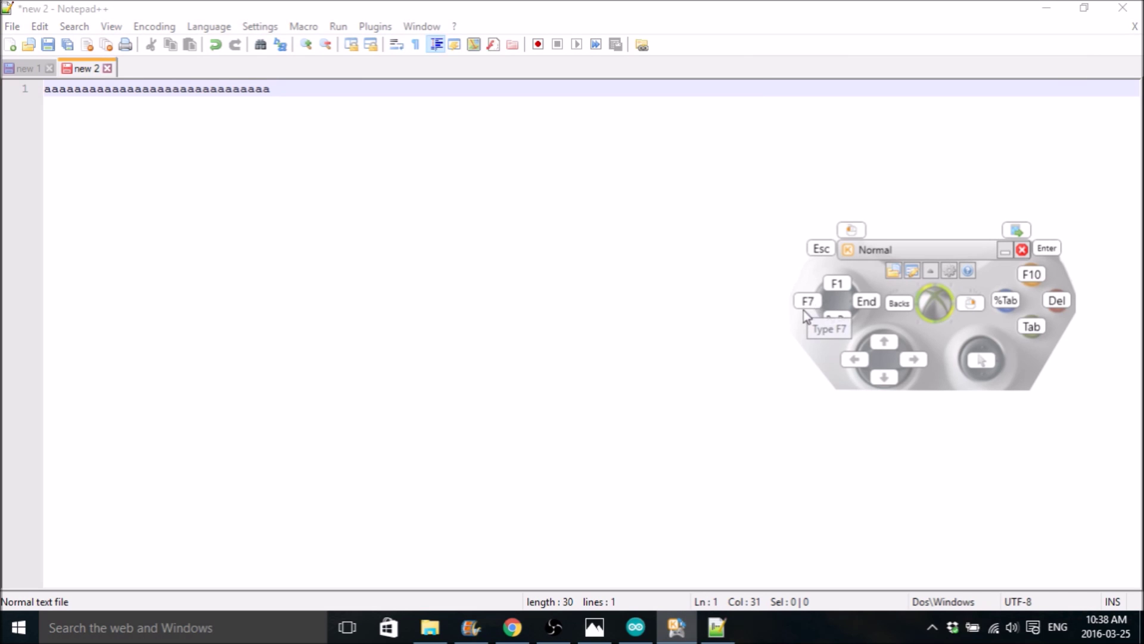
# Step: Replace the line with 34 freshly typed a's, then minimize Notepad++
pyautogui.moveTo(295, 90); pyautogui.dragTo(48, 90)
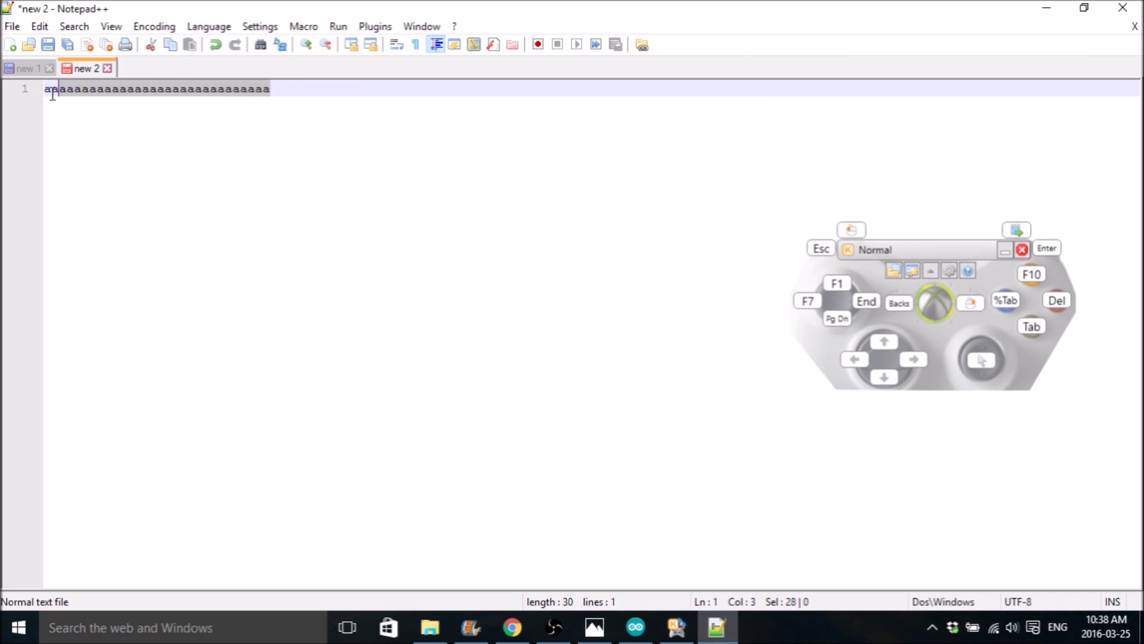
pyautogui.press('BackSpace')
pyautogui.write('a')
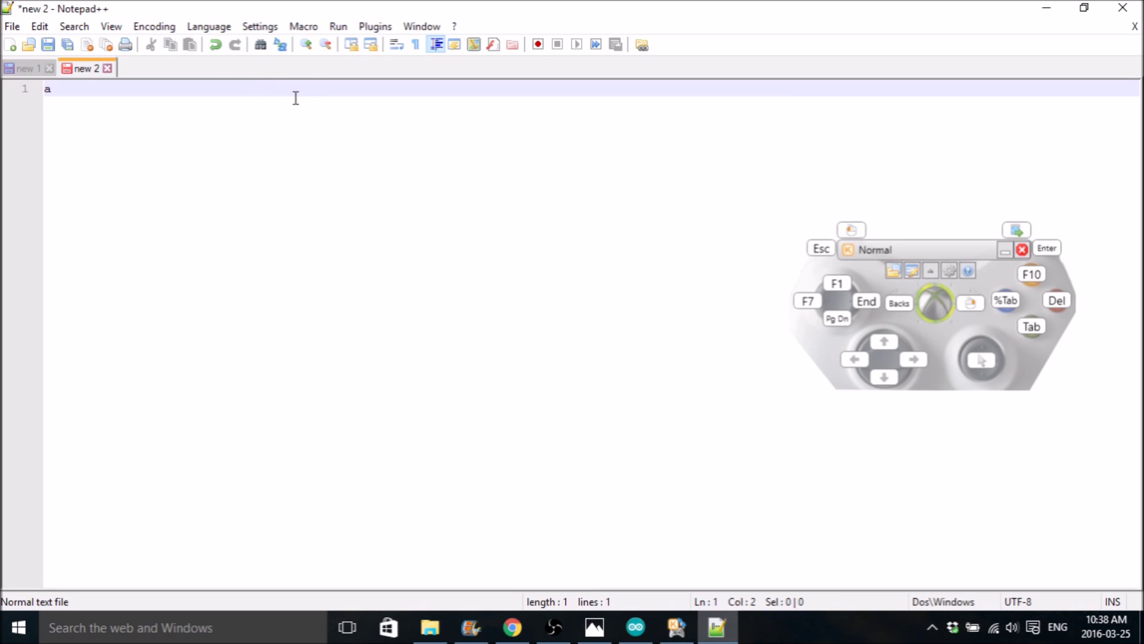
pyautogui.write('aaaaaaaaaaaaaaaaaaaaaaaaaaaaaaaaa')
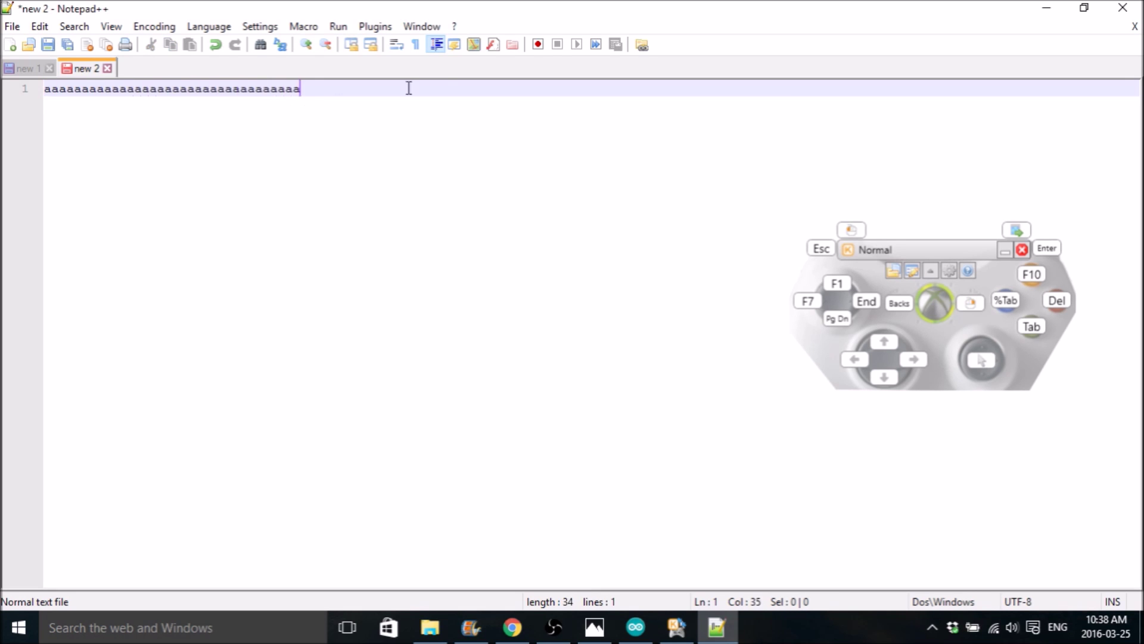
pyautogui.click(1046, 9)
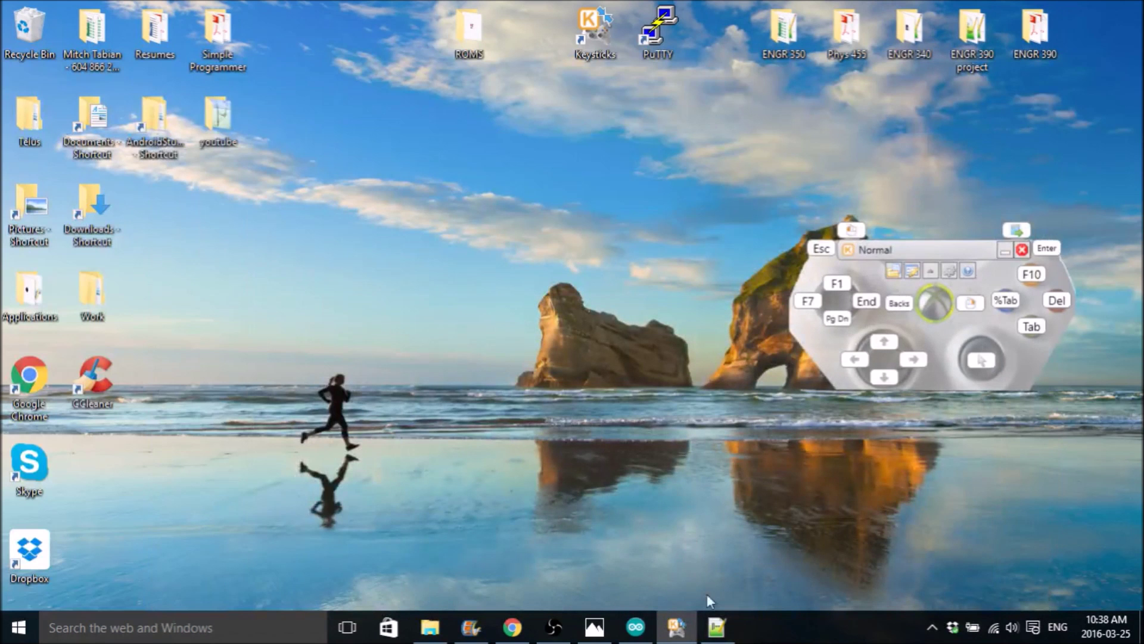
# Step: Reopen the Profile Designer and set left stick up to type lowercase a
pyautogui.click(676, 627)
pyautogui.click(675, 627)
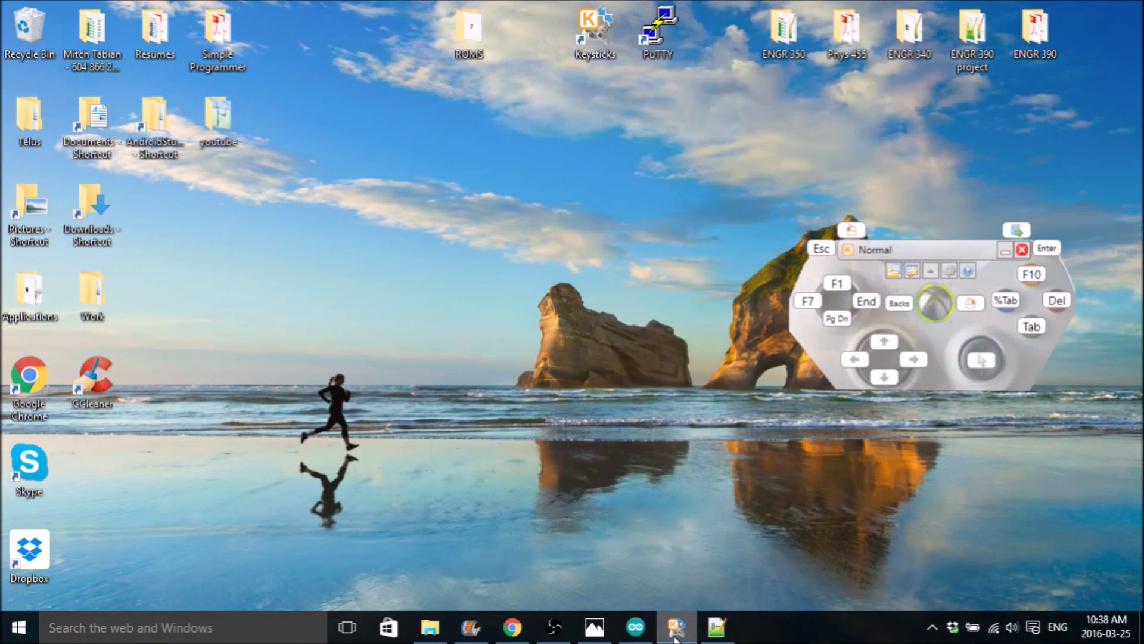
pyautogui.click(913, 272)
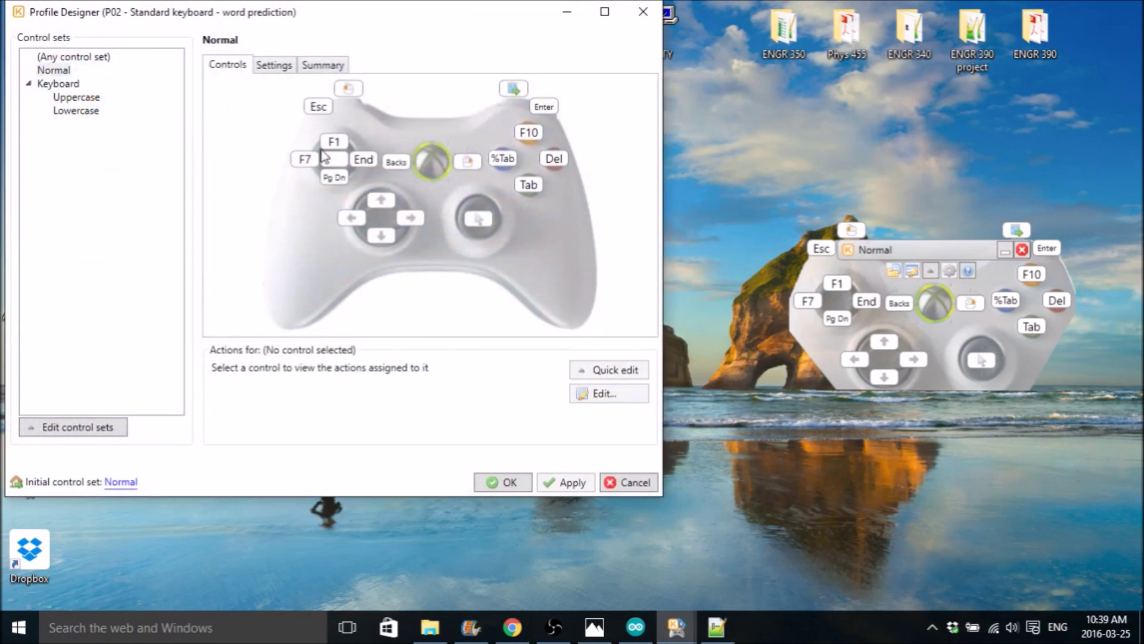
pyautogui.rightClick(333, 142)
pyautogui.moveTo(396, 174)
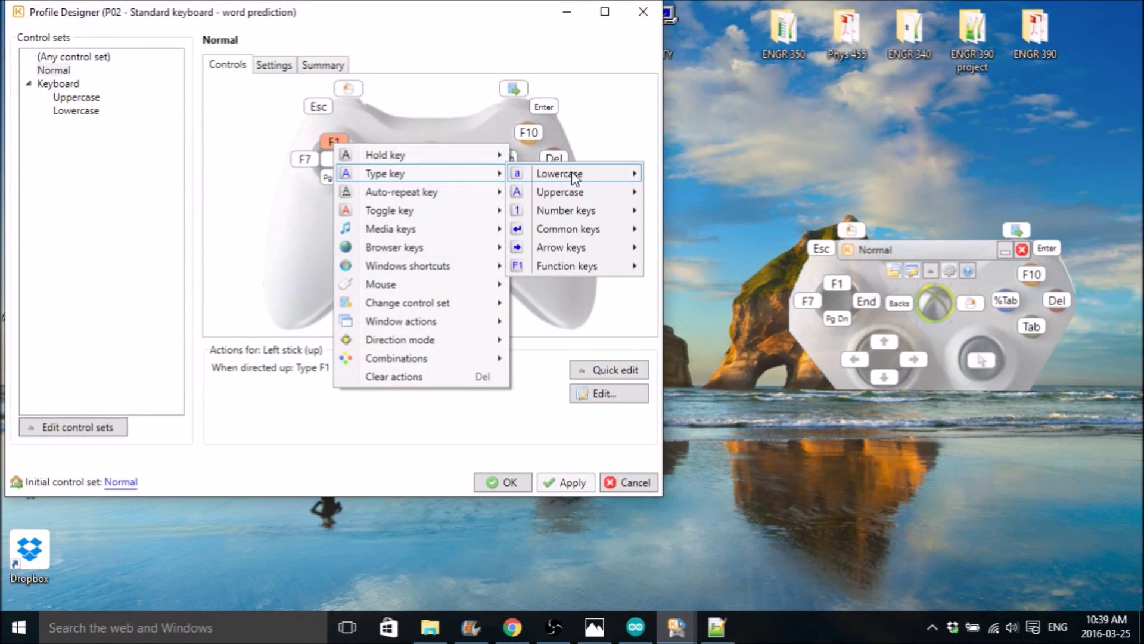
pyautogui.moveTo(570, 174)
pyautogui.click(694, 136)
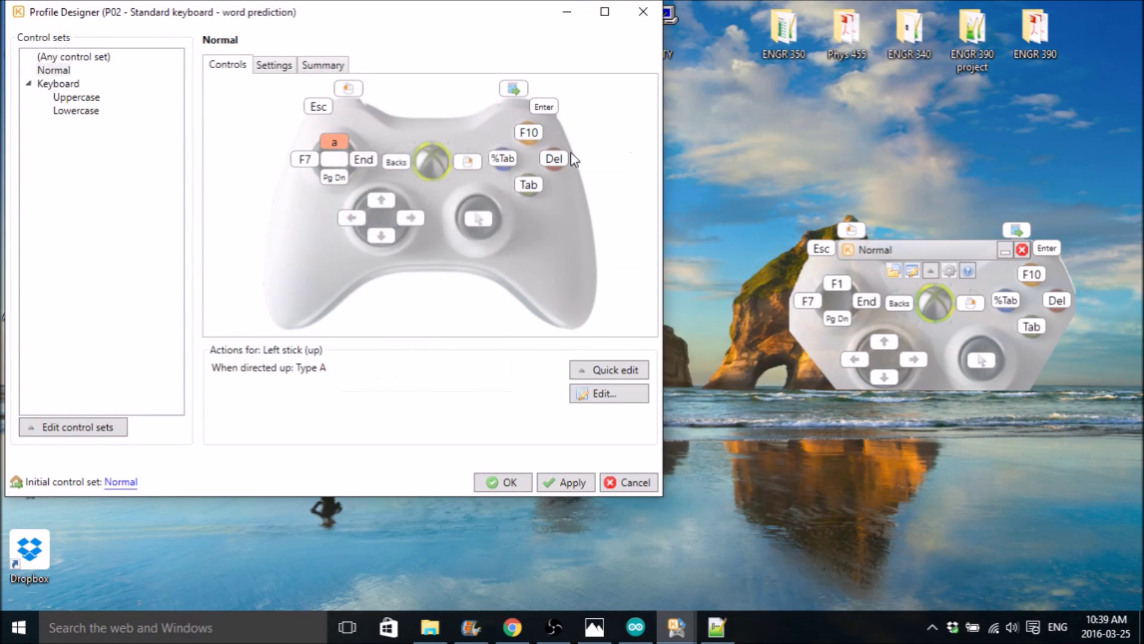
# Step: Set left stick left to hold down the Q key
pyautogui.rightClick(305, 167)
pyautogui.moveTo(349, 171)
pyautogui.moveTo(587, 177)
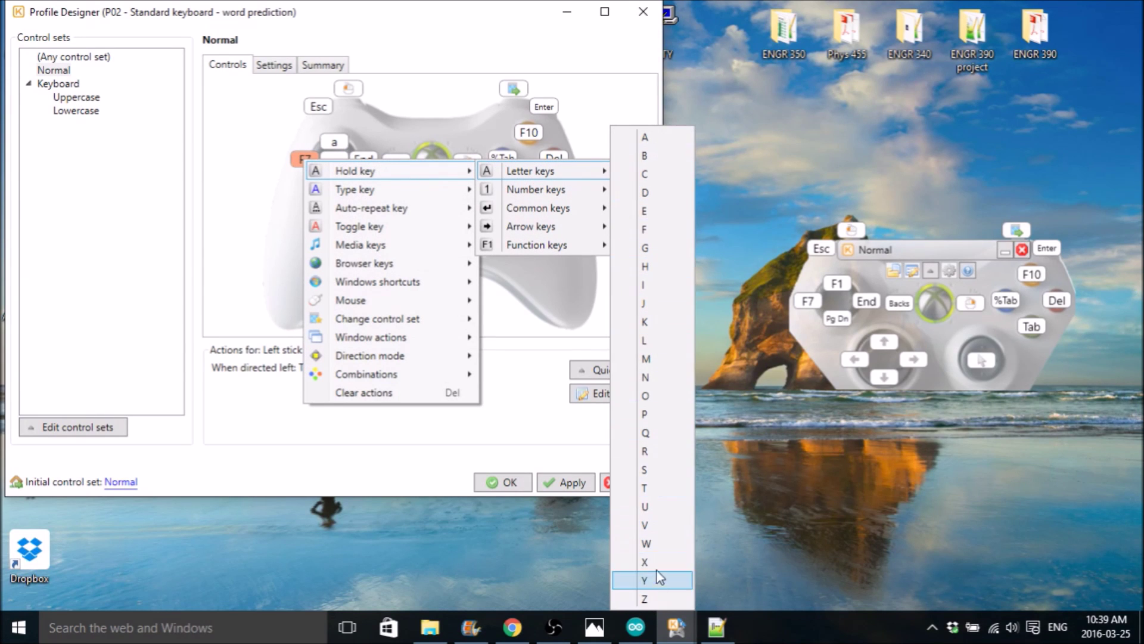
pyautogui.click(653, 435)
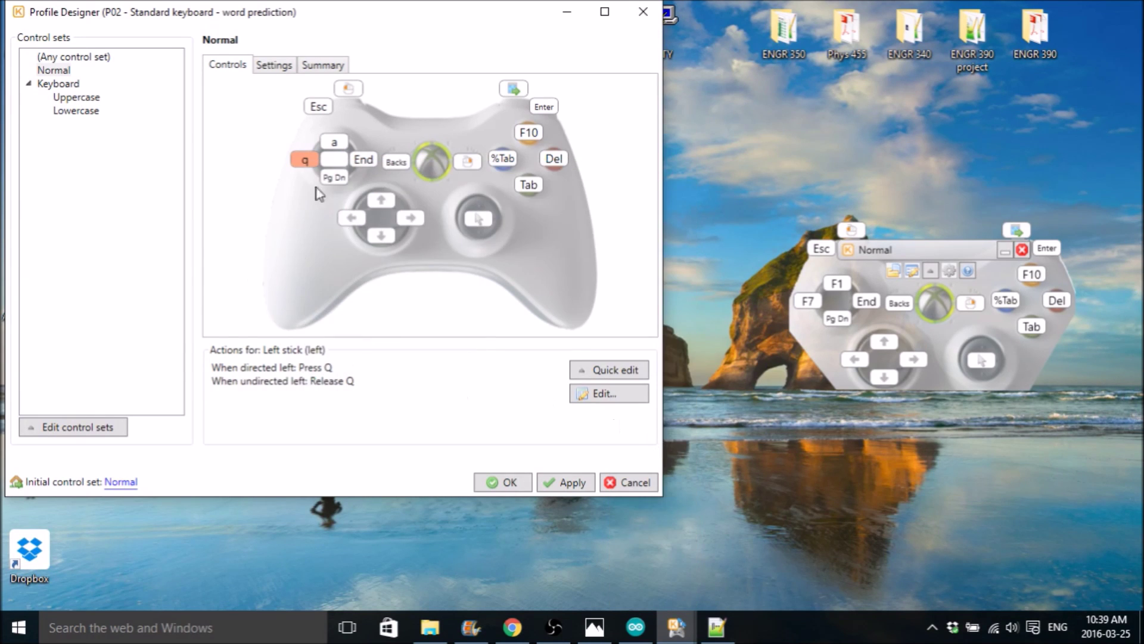
# Step: Add an auto-repeat Type A action to left stick up
pyautogui.click(335, 142)
pyautogui.click(607, 393)
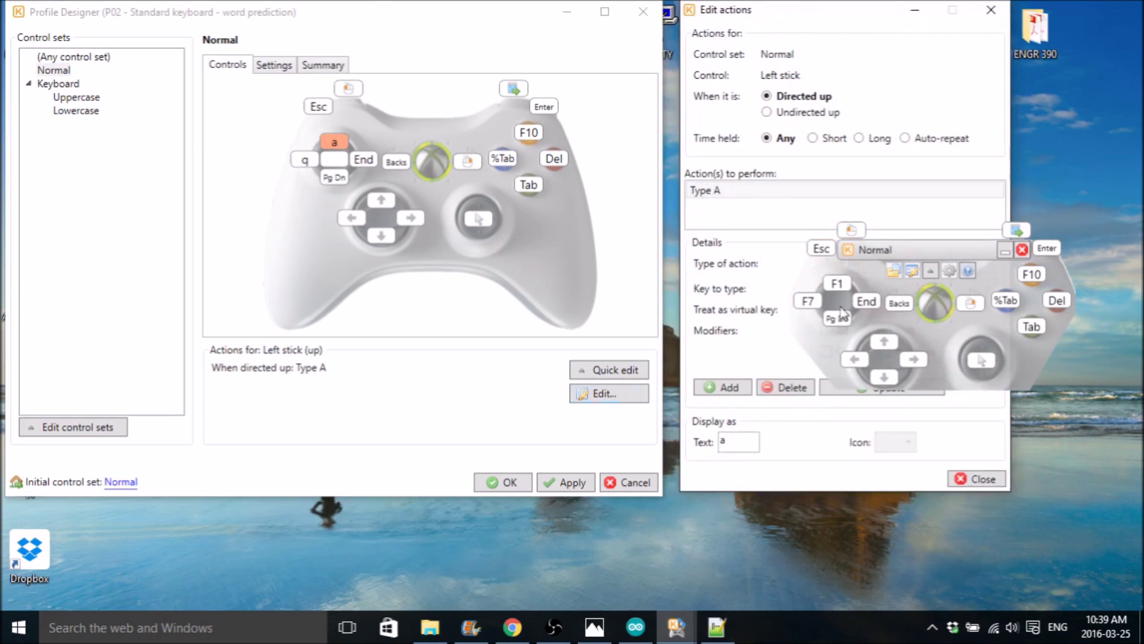
pyautogui.click(905, 139)
pyautogui.click(1004, 252)
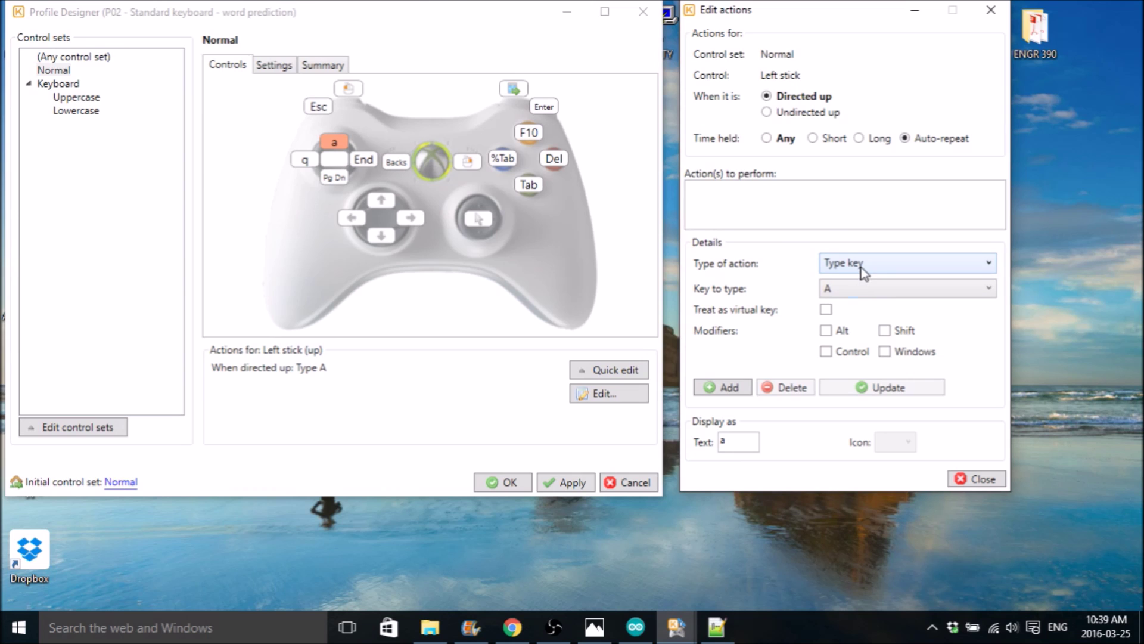
pyautogui.click(735, 389)
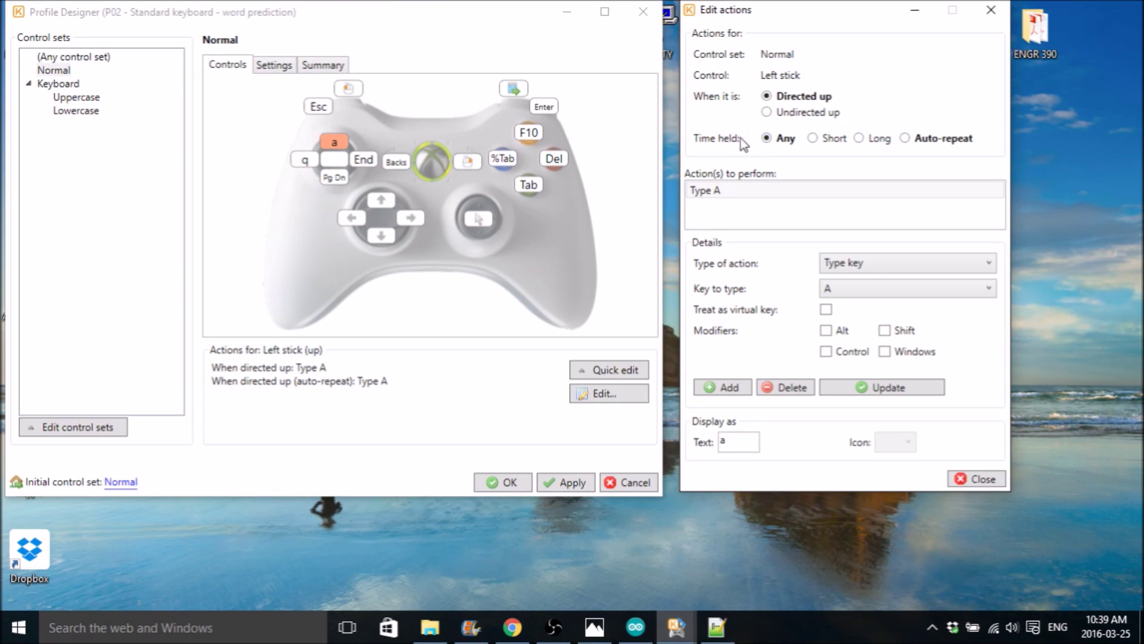
pyautogui.click(905, 139)
pyautogui.click(970, 478)
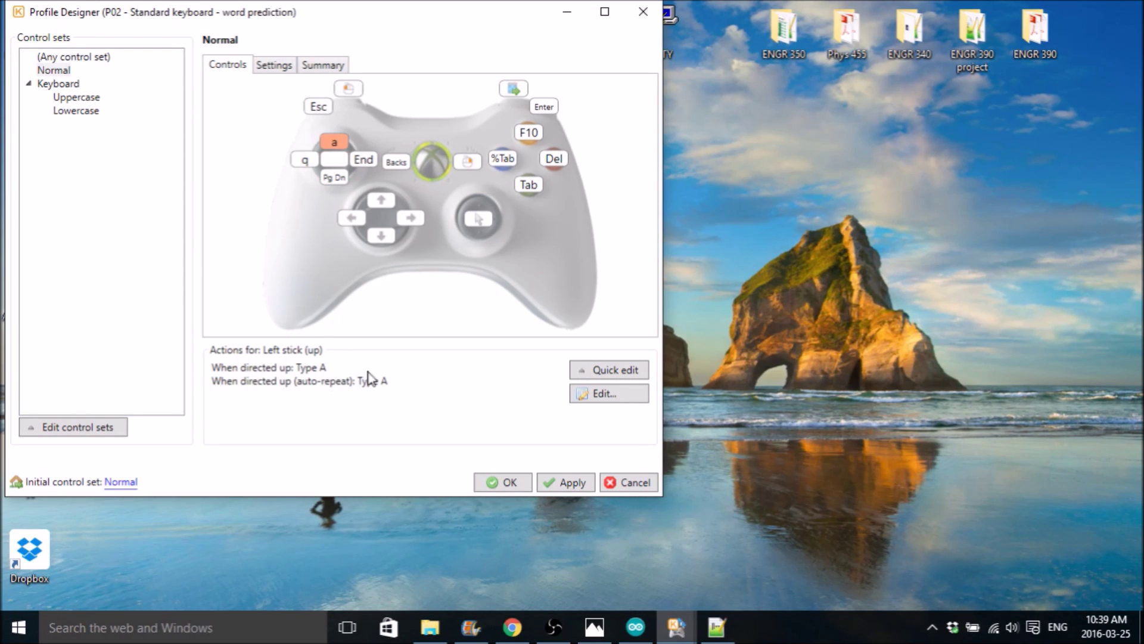
# Step: Add an auto-repeat Press Q action to left stick left
pyautogui.click(305, 160)
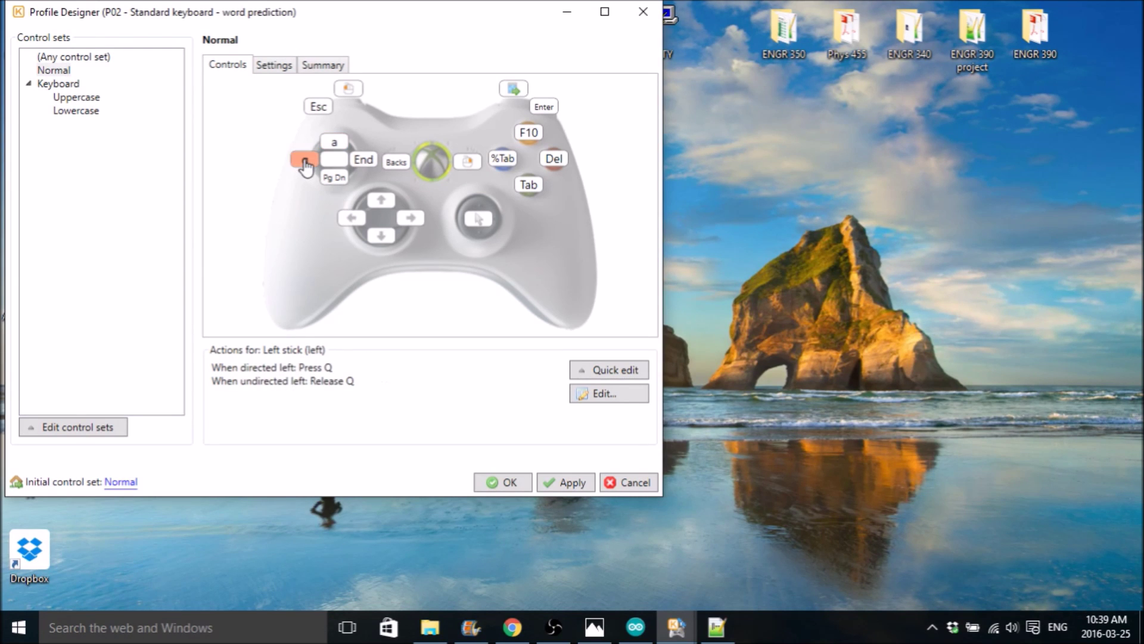
pyautogui.click(610, 395)
pyautogui.click(905, 139)
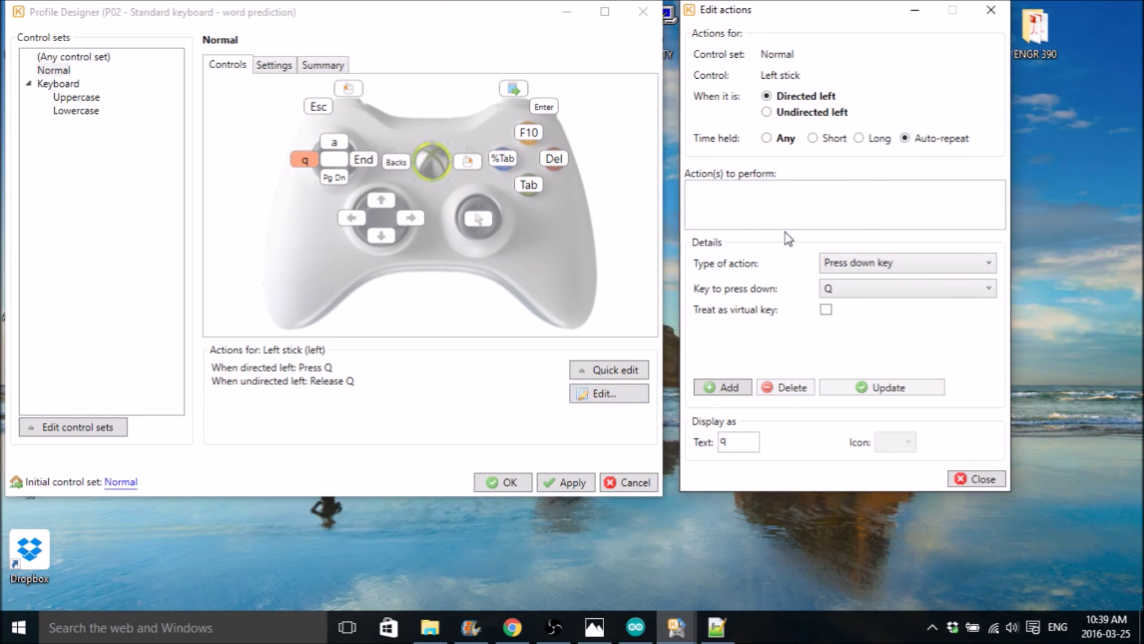
pyautogui.click(722, 388)
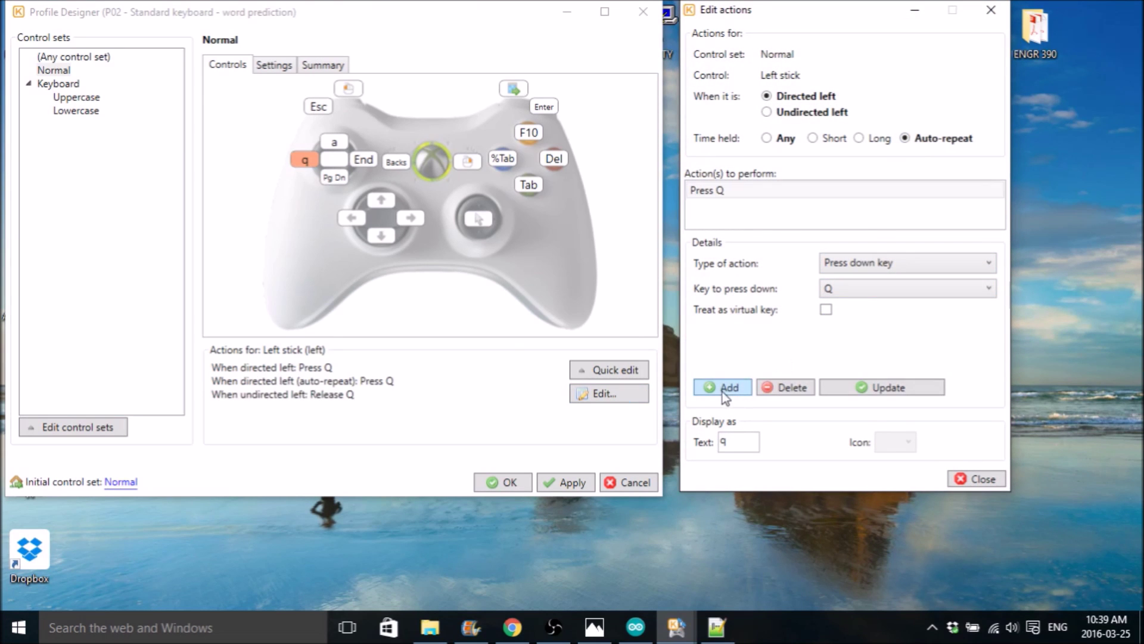
pyautogui.click(971, 478)
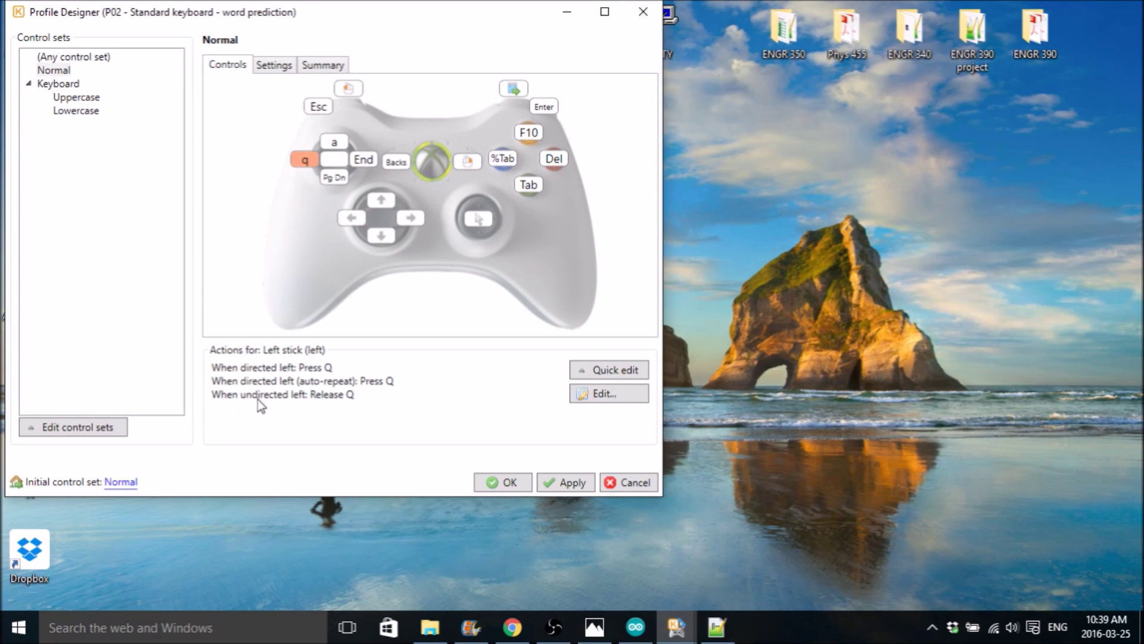
# Step: Delete the Release Q action from left stick left and apply the profile changes
pyautogui.click(603, 394)
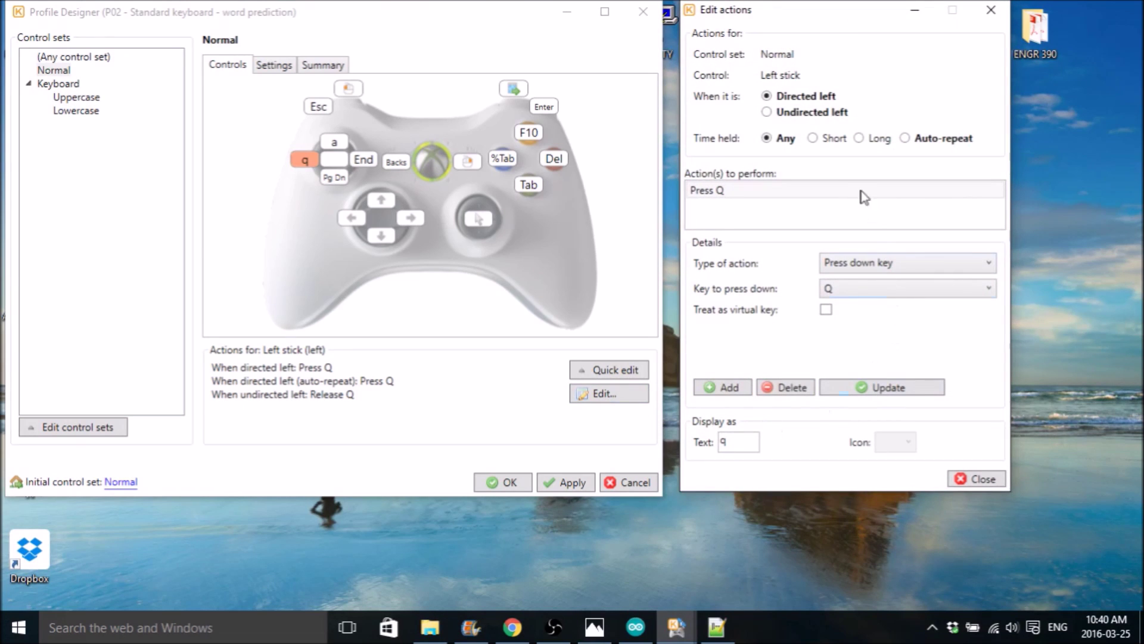
pyautogui.click(820, 140)
pyautogui.click(864, 141)
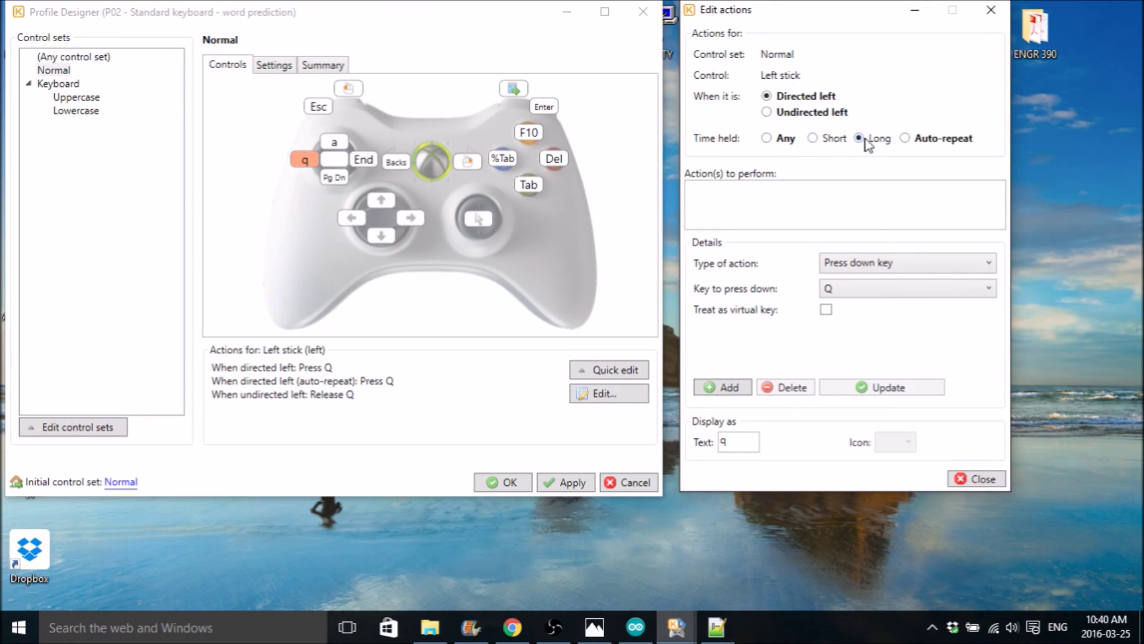
pyautogui.click(771, 141)
pyautogui.click(767, 112)
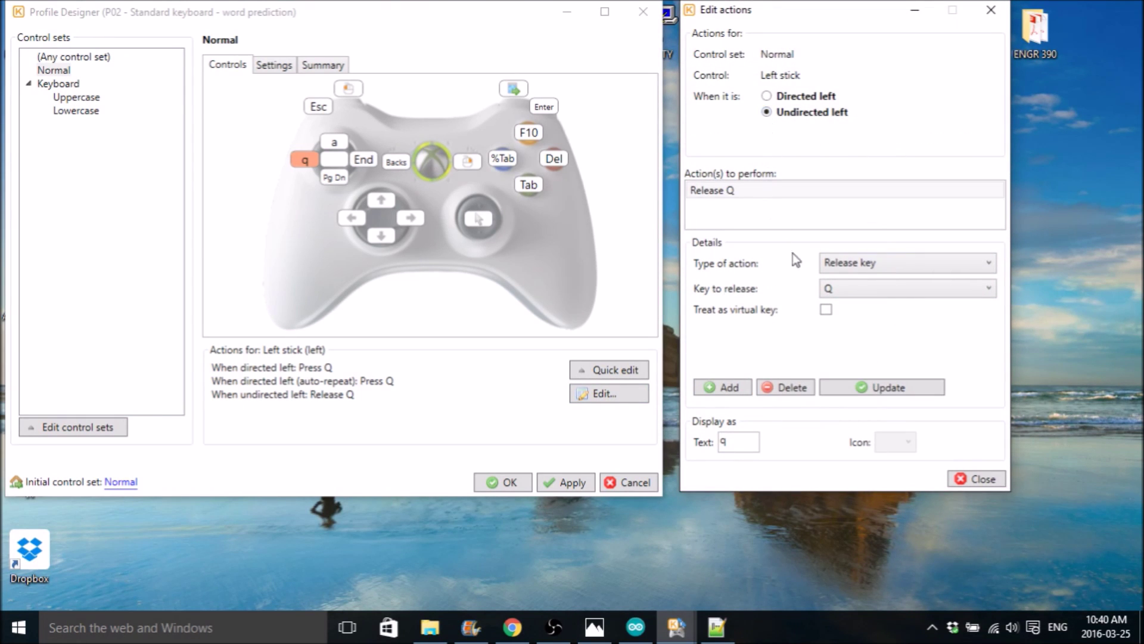
pyautogui.click(799, 392)
pyautogui.click(767, 96)
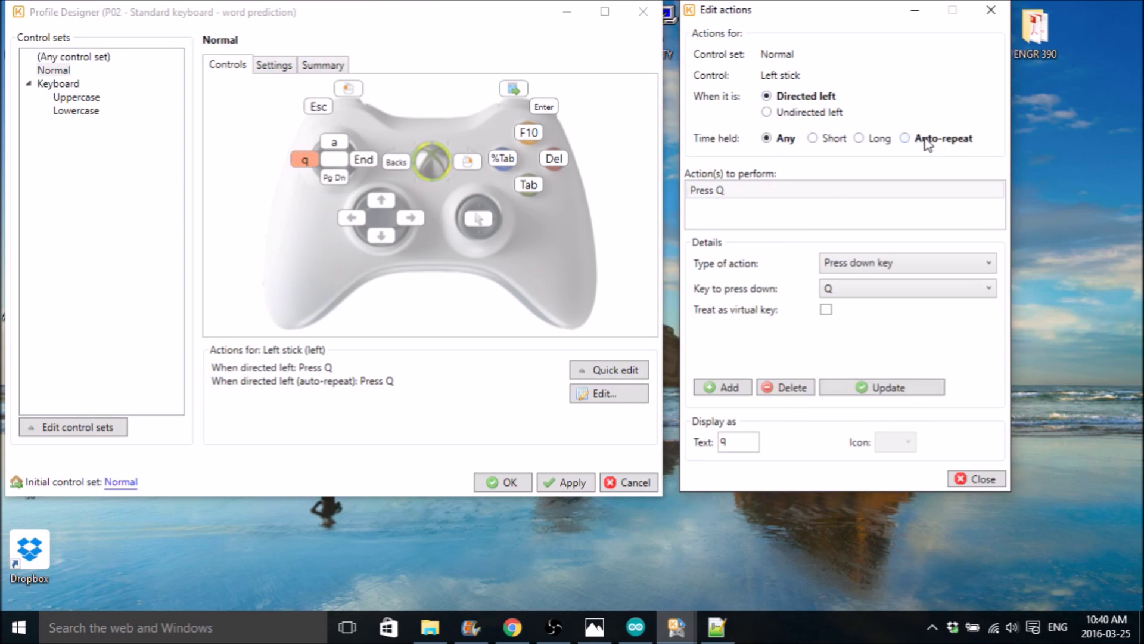
pyautogui.click(907, 142)
pyautogui.click(840, 116)
pyautogui.click(767, 96)
pyautogui.click(785, 141)
pyautogui.click(983, 482)
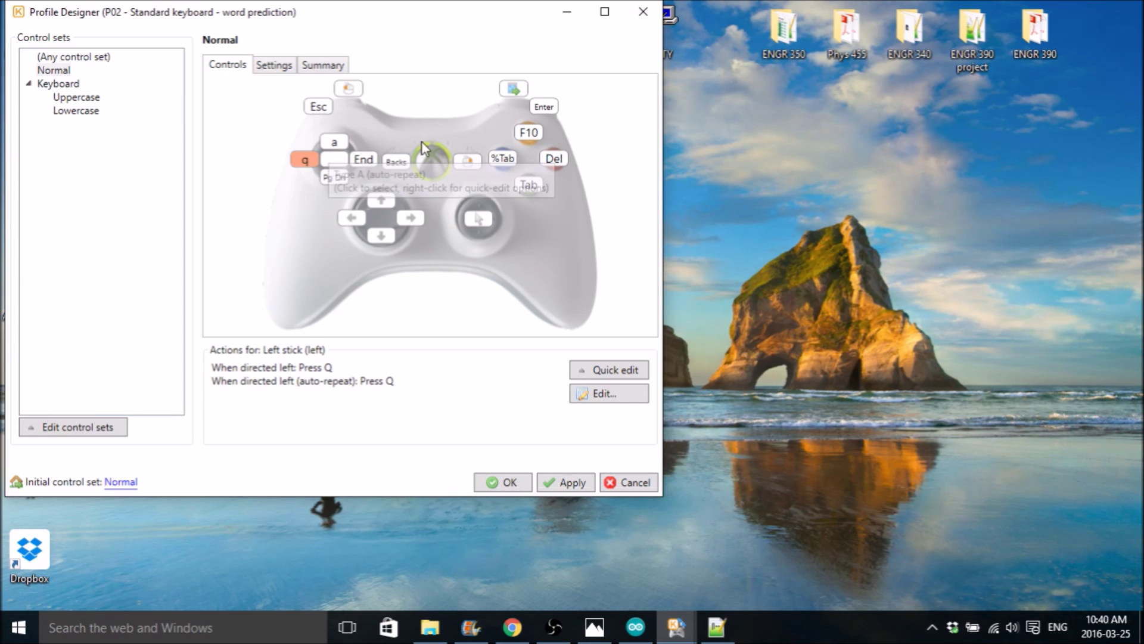
pyautogui.click(569, 486)
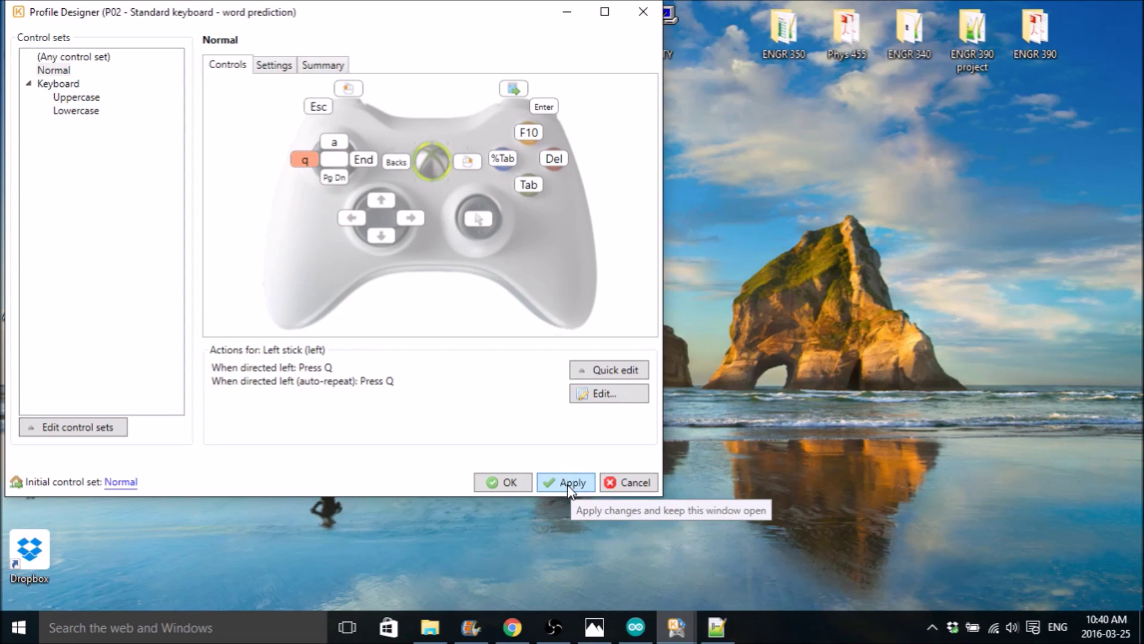
# Step: Close the designer with OK, then load the Standard keyboard profile, saving changes to the edited one
pyautogui.click(503, 485)
pyautogui.click(675, 624)
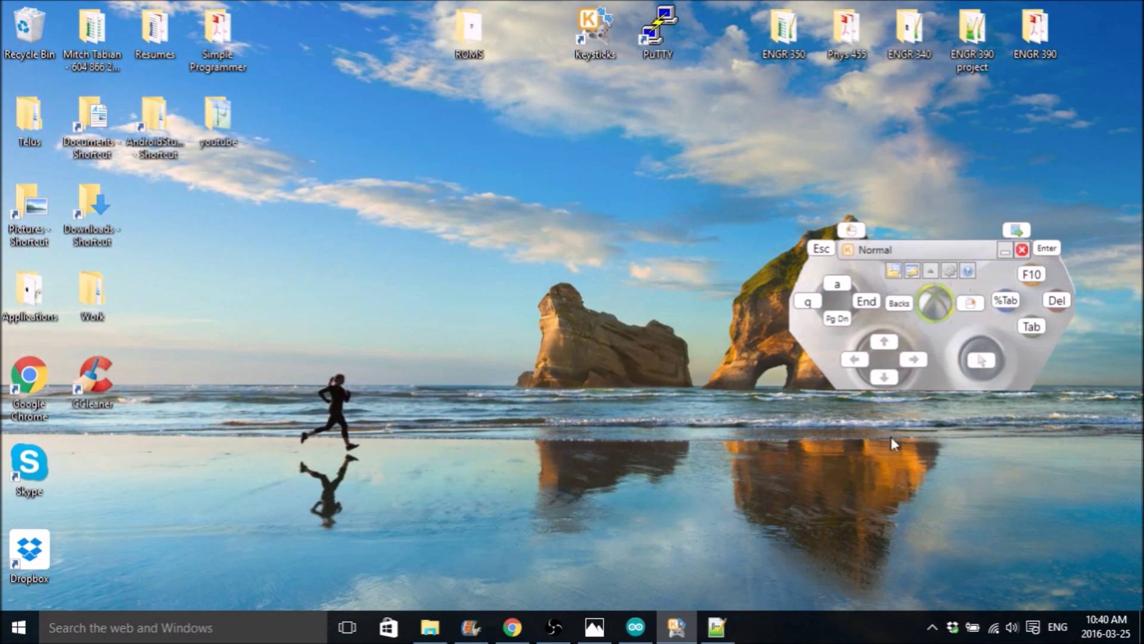
pyautogui.click(895, 274)
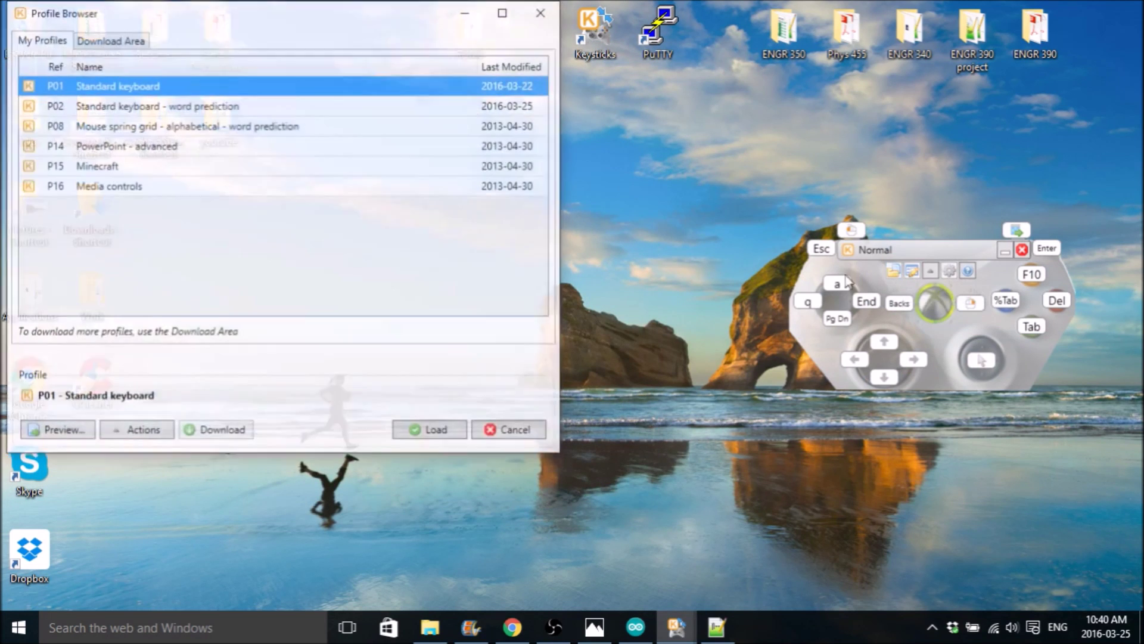
pyautogui.click(439, 429)
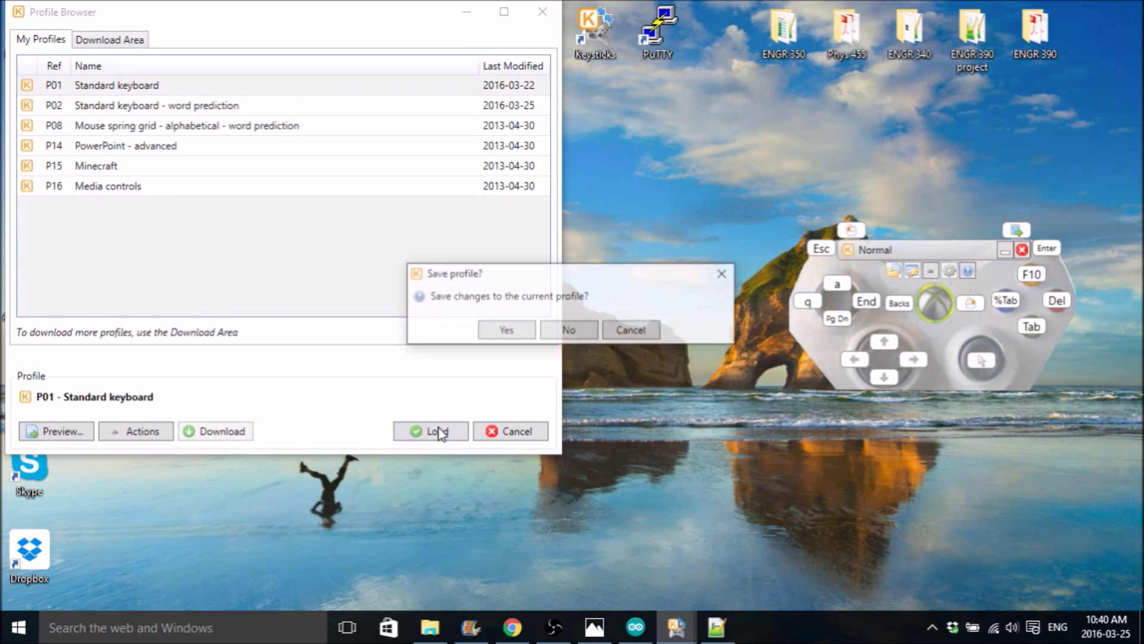
pyautogui.click(517, 330)
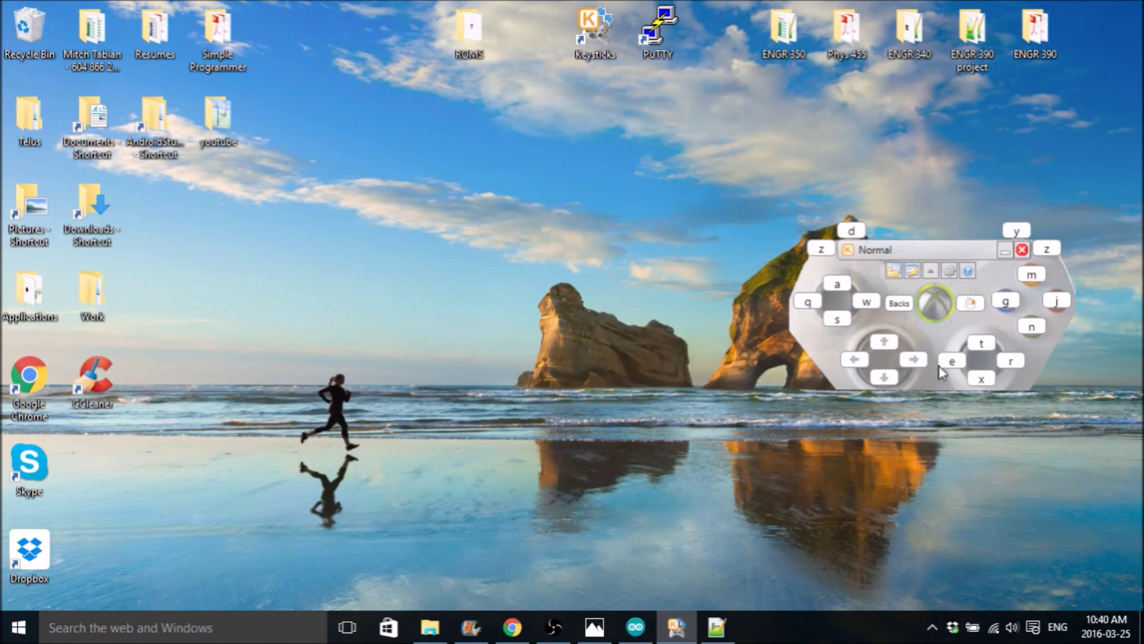
pyautogui.moveTo(1079, 168); pyautogui.dragTo(782, 462)
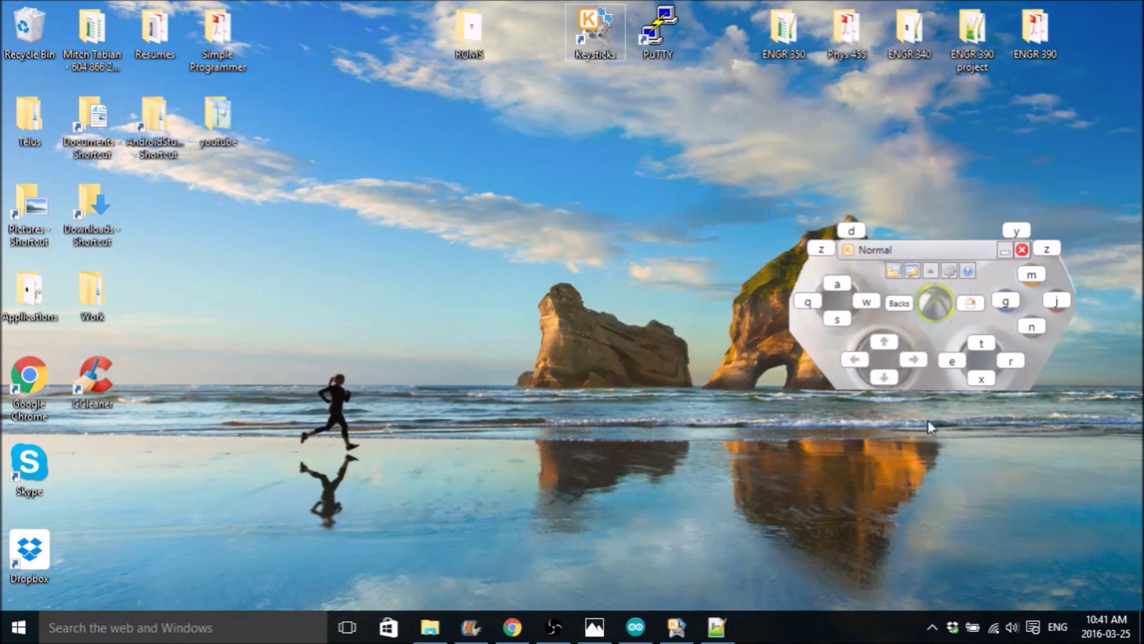
# Step: Clear Notepad++, test-type 46 a's, delete them again, and minimize Notepad++
pyautogui.click(912, 272)
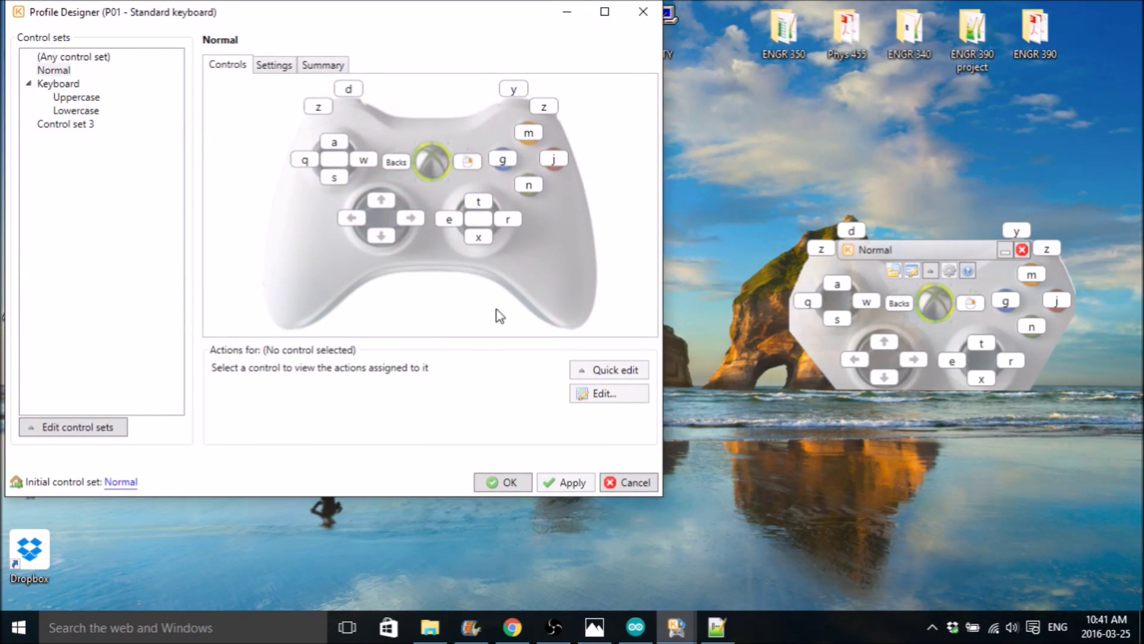
pyautogui.click(716, 627)
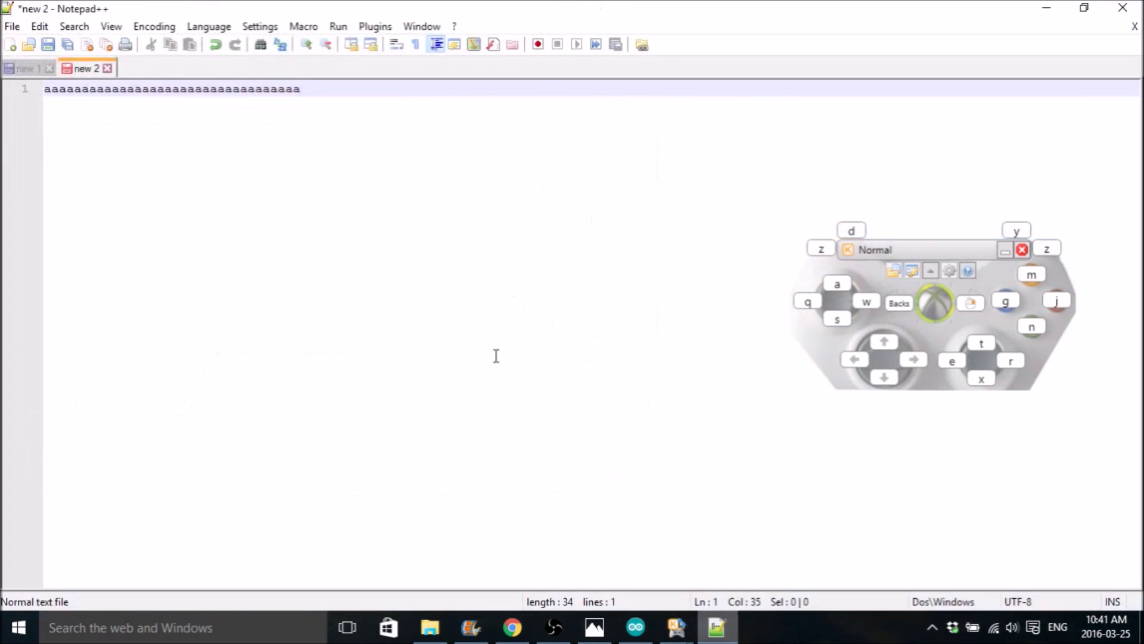
pyautogui.hotkey('ctrl', 'a')
pyautogui.press('BackSpace')
pyautogui.write('aaaaaaaaaa')
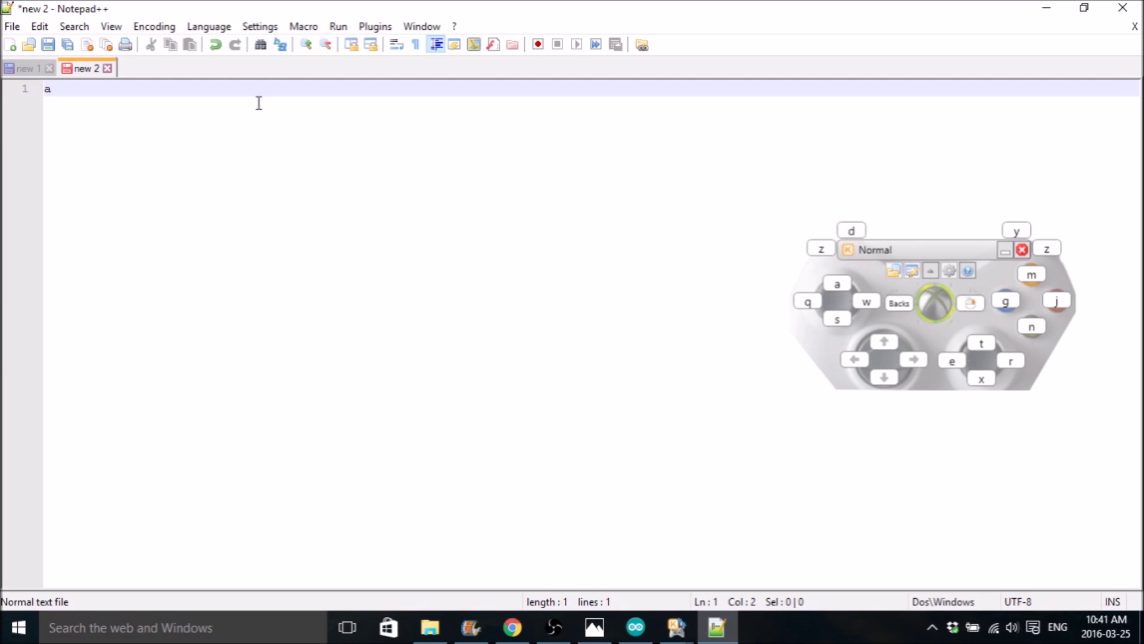
pyautogui.write('aaaaaaaaaaaaaaaaaaaaaaaaaaaaaaaaaaaa')
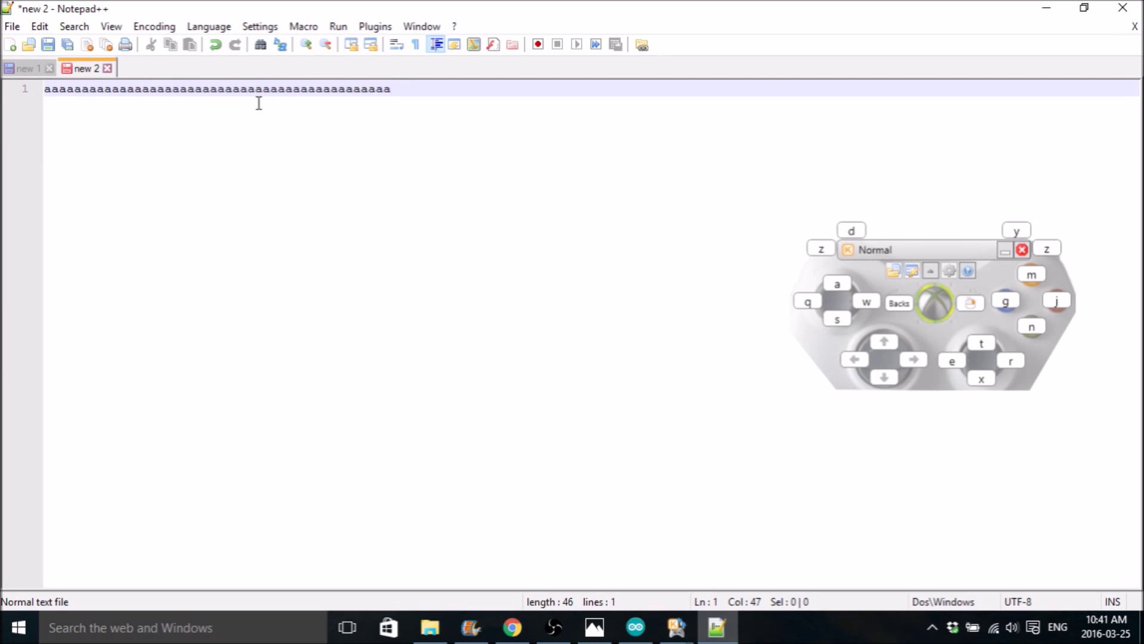
pyautogui.hotkey('ctrl', 'a')
pyautogui.press('BackSpace')
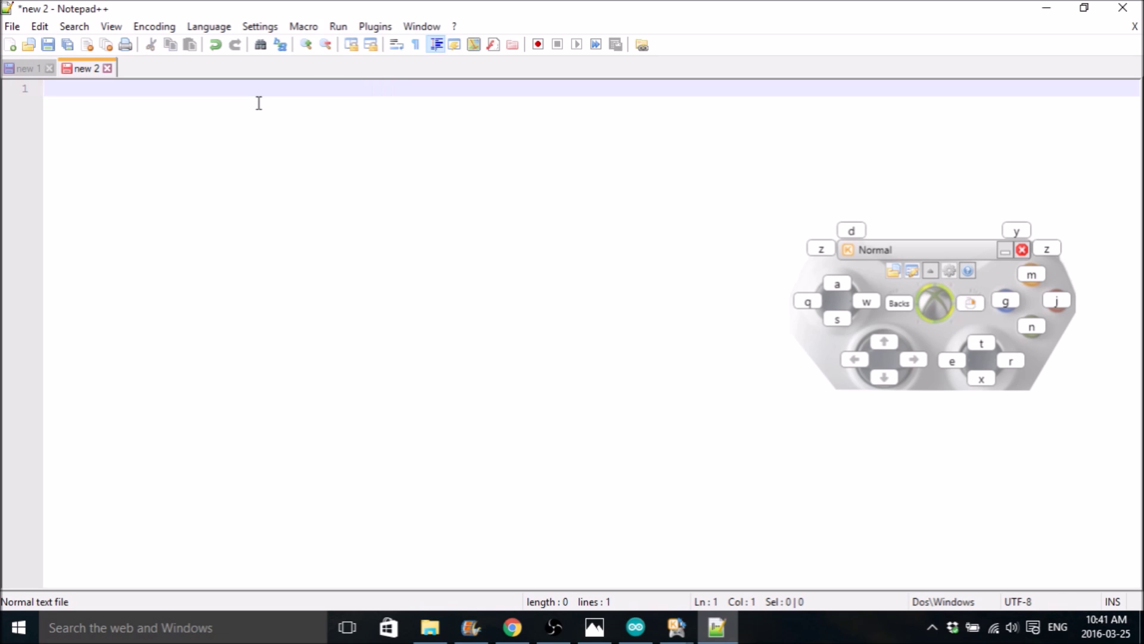
pyautogui.click(1047, 8)
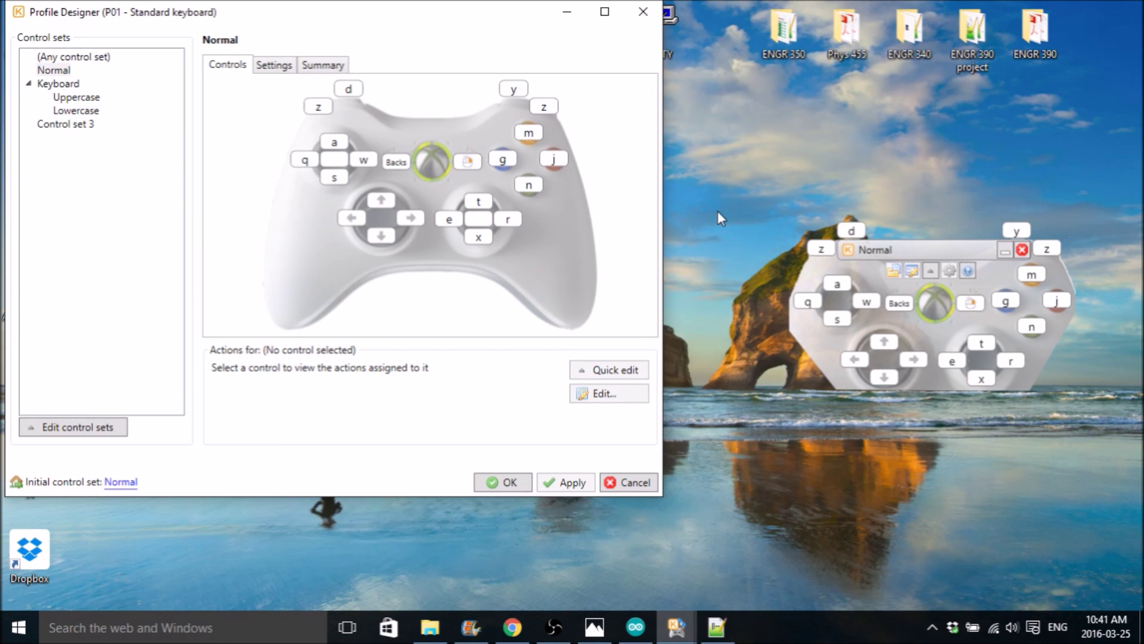
# Step: In the Left stick's timing settings, add 0.33s / 0.27s and 0.02s / 0.02s timing actions
pyautogui.click(274, 65)
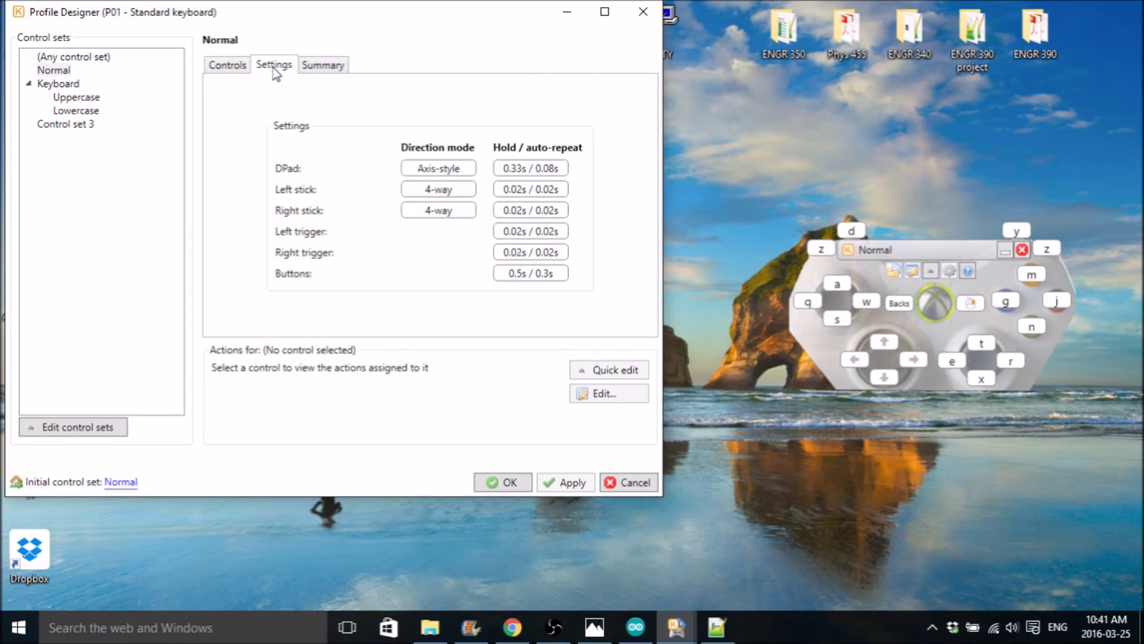
pyautogui.click(537, 197)
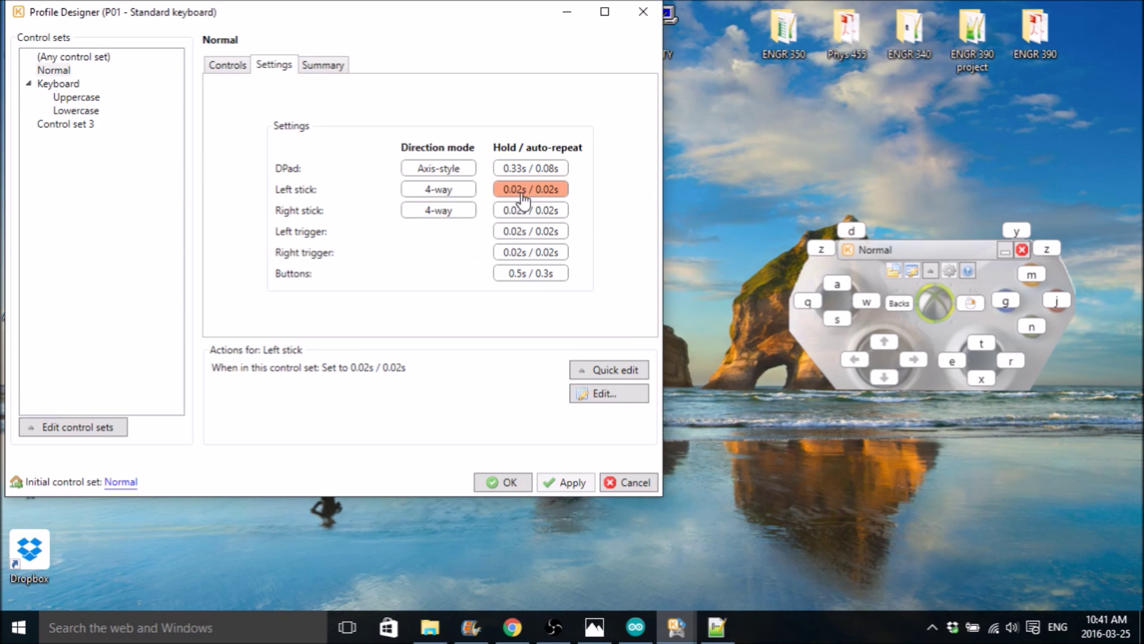
pyautogui.click(603, 394)
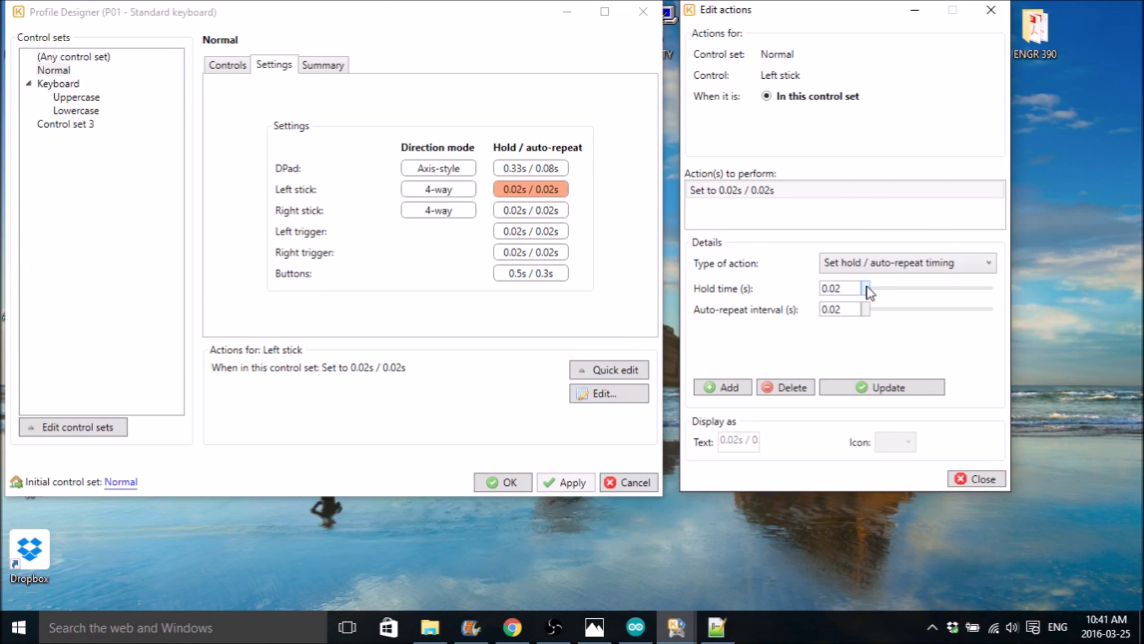
pyautogui.moveTo(865, 288); pyautogui.dragTo(888, 318)
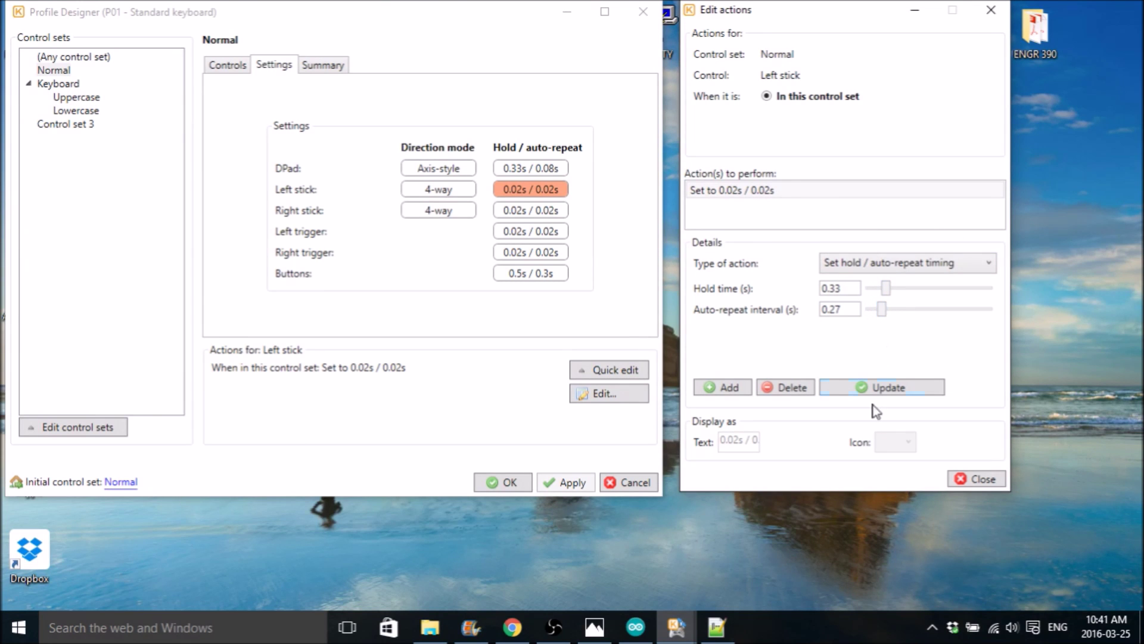
pyautogui.click(728, 387)
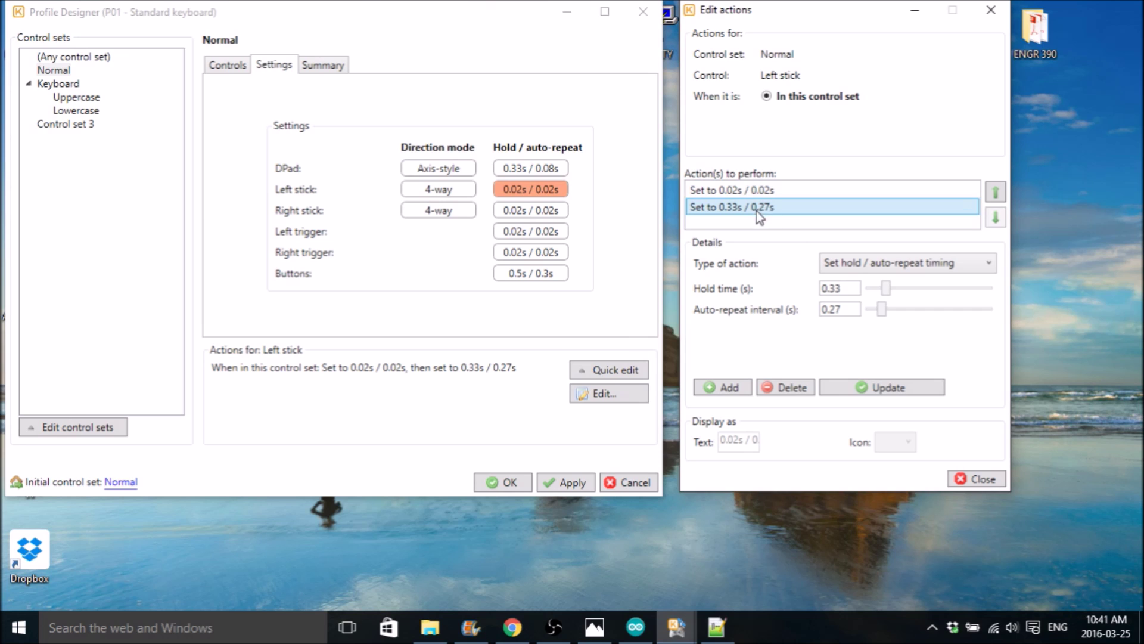
pyautogui.moveTo(886, 288); pyautogui.dragTo(867, 310)
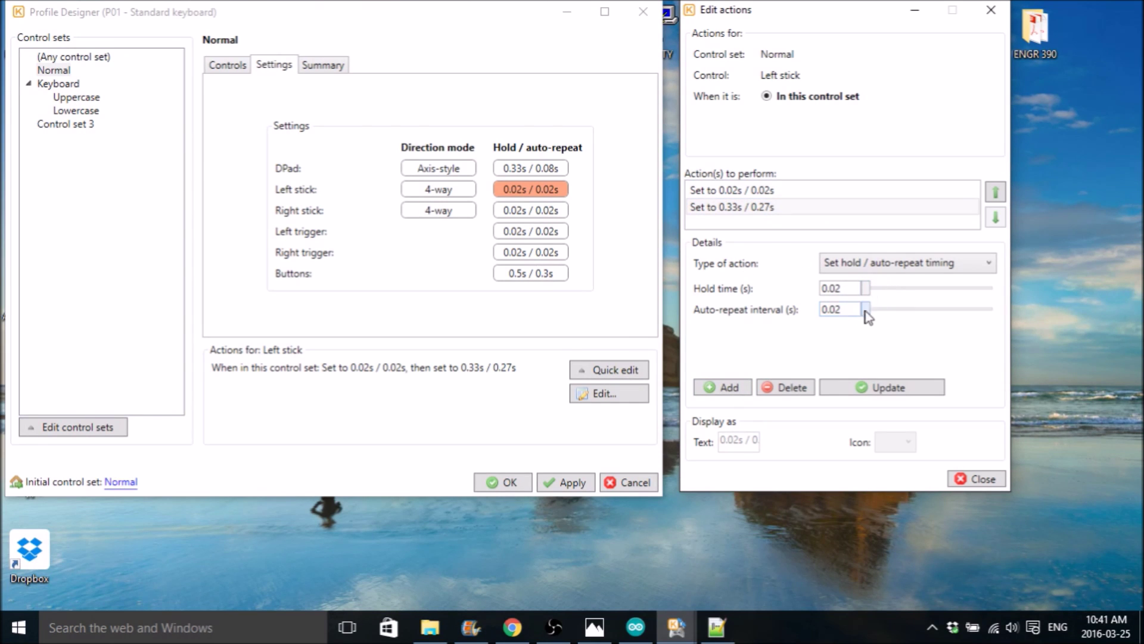
pyautogui.click(727, 389)
# Step: Delete the extra timing actions, keeping one 0.02s / 0.02s, then save and close the designer
pyautogui.click(760, 208)
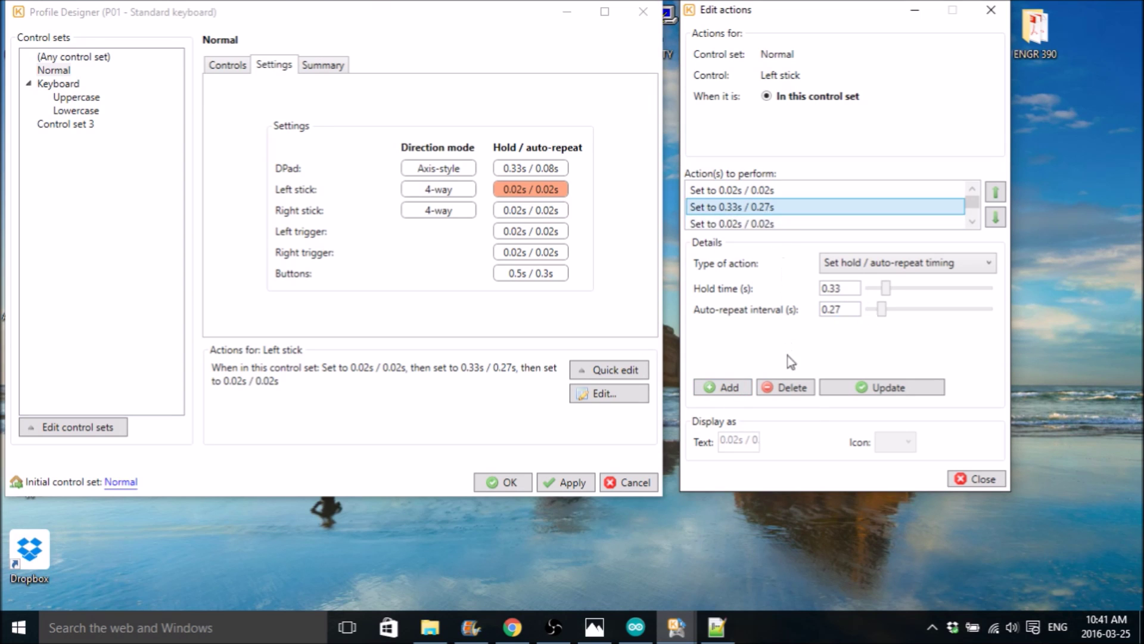
pyautogui.click(786, 387)
pyautogui.click(765, 190)
pyautogui.click(778, 384)
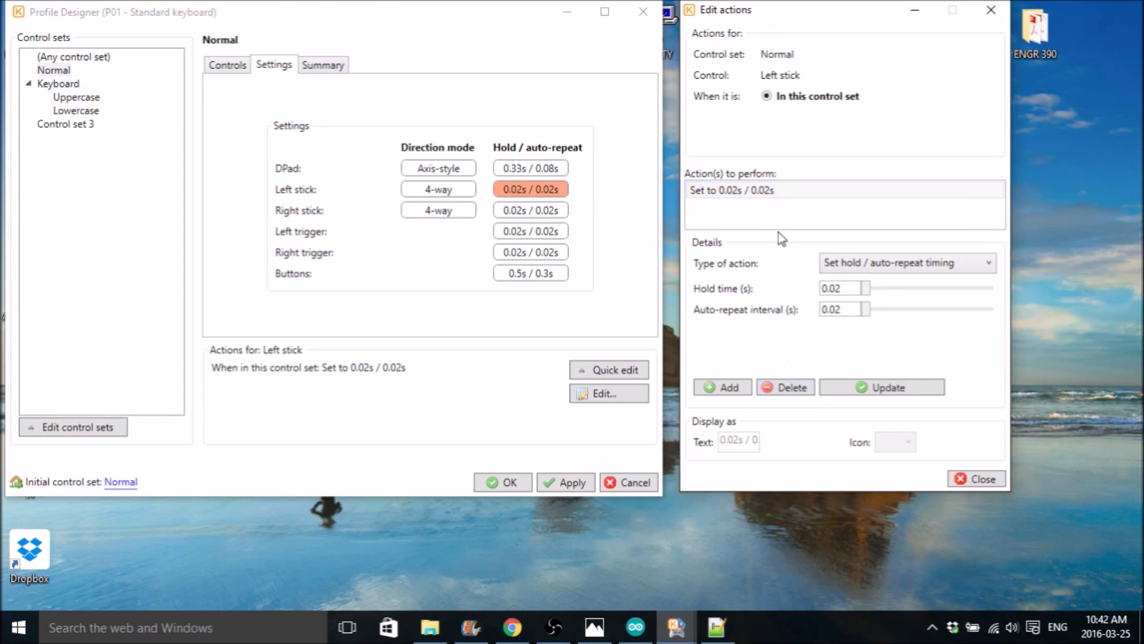
pyautogui.click(983, 480)
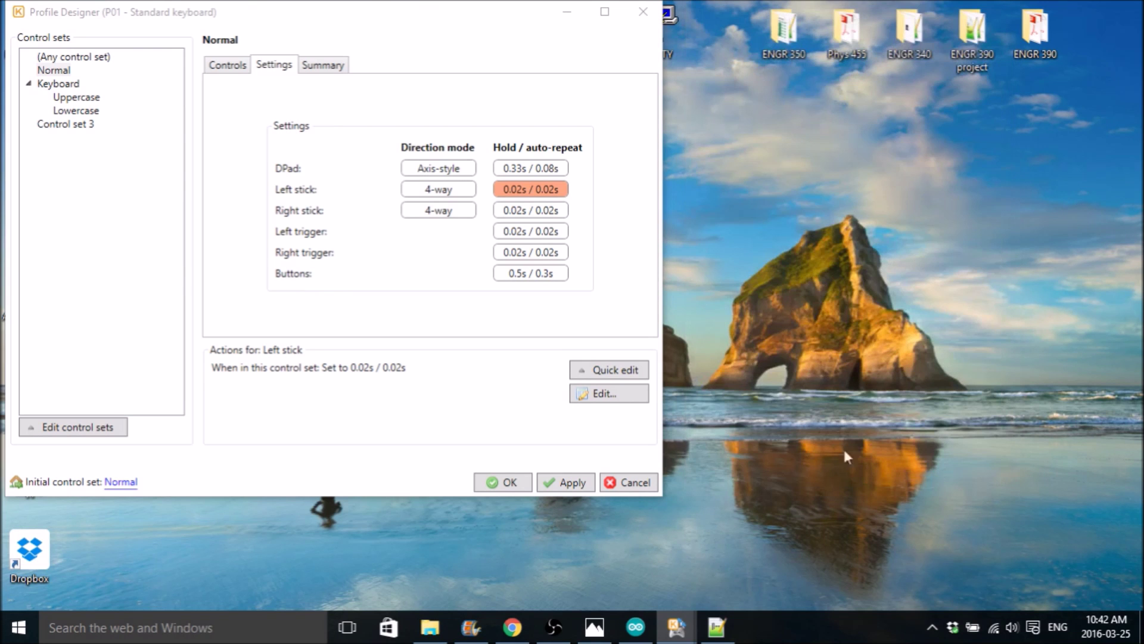
pyautogui.click(546, 232)
pyautogui.click(545, 253)
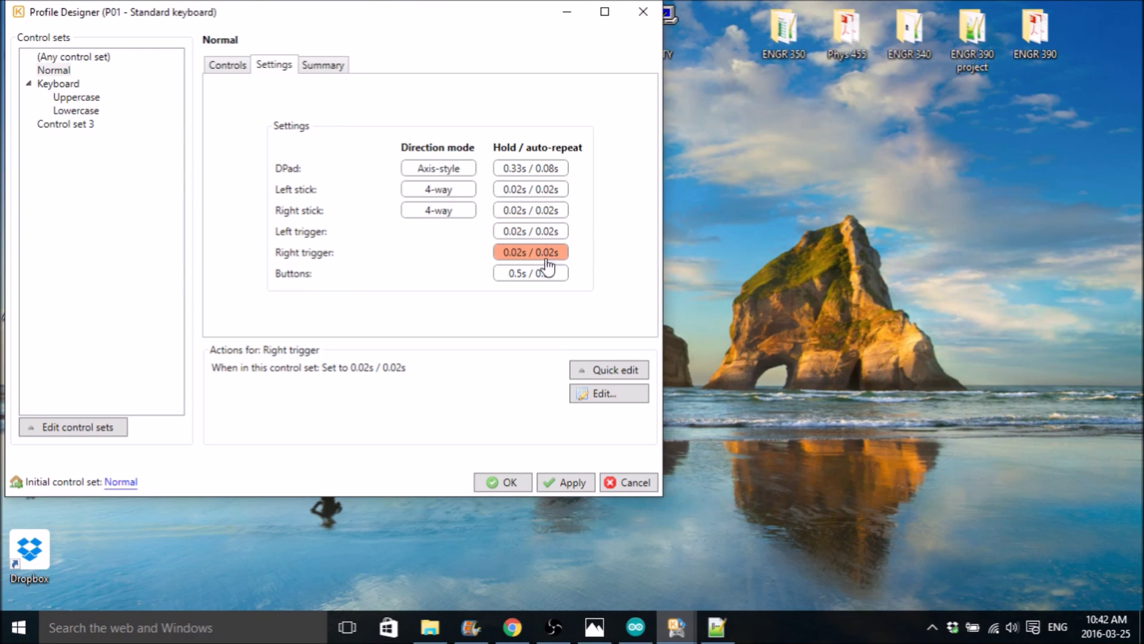
pyautogui.click(543, 189)
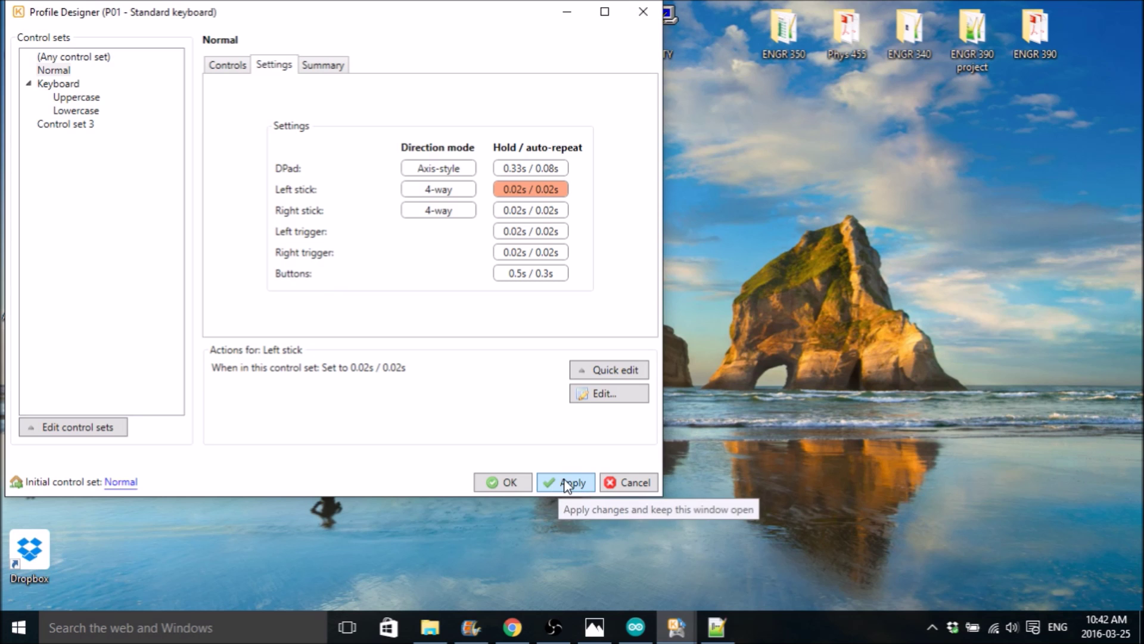
pyautogui.click(512, 481)
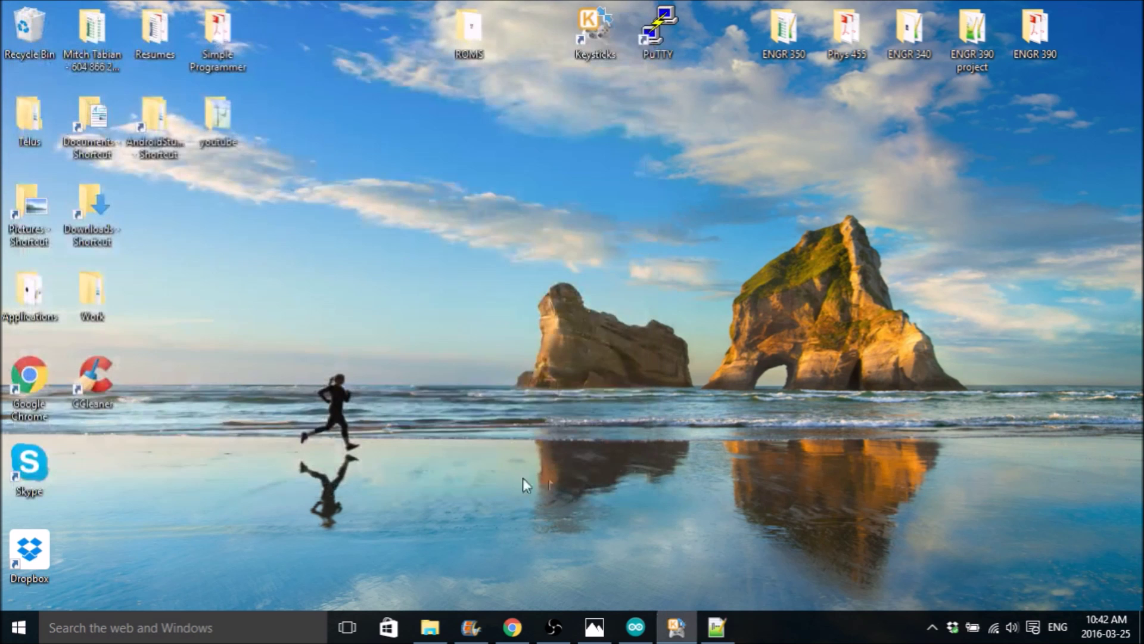
pyautogui.click(676, 627)
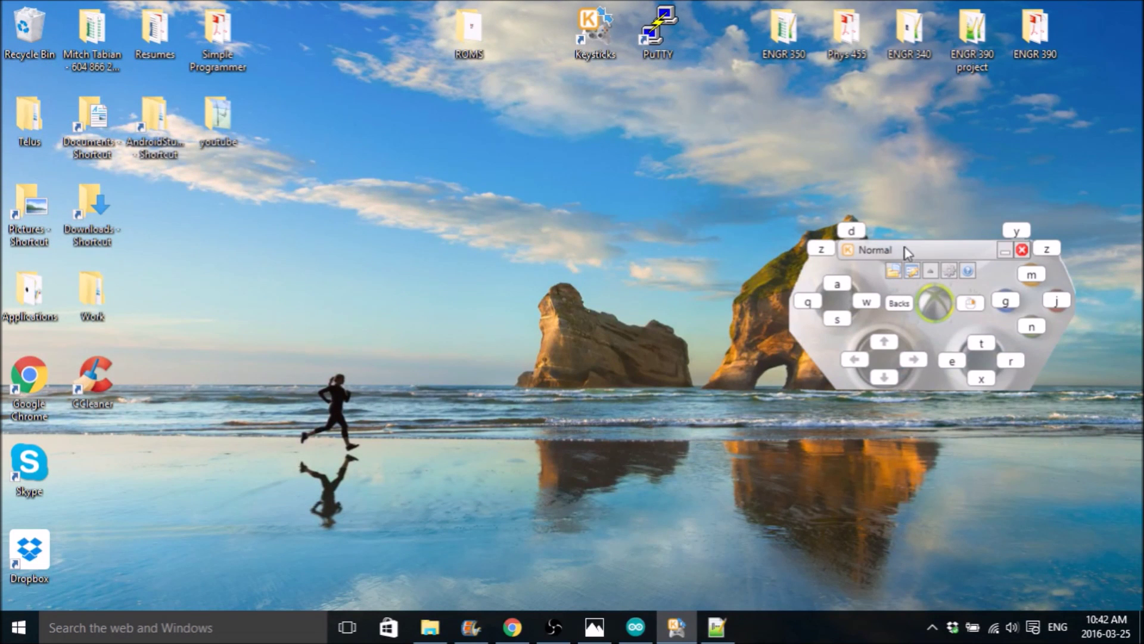
# Step: Launch PuTTY and choose a Serial connection on COM1 at speed 9600
pyautogui.moveTo(949, 251); pyautogui.dragTo(943, 227)
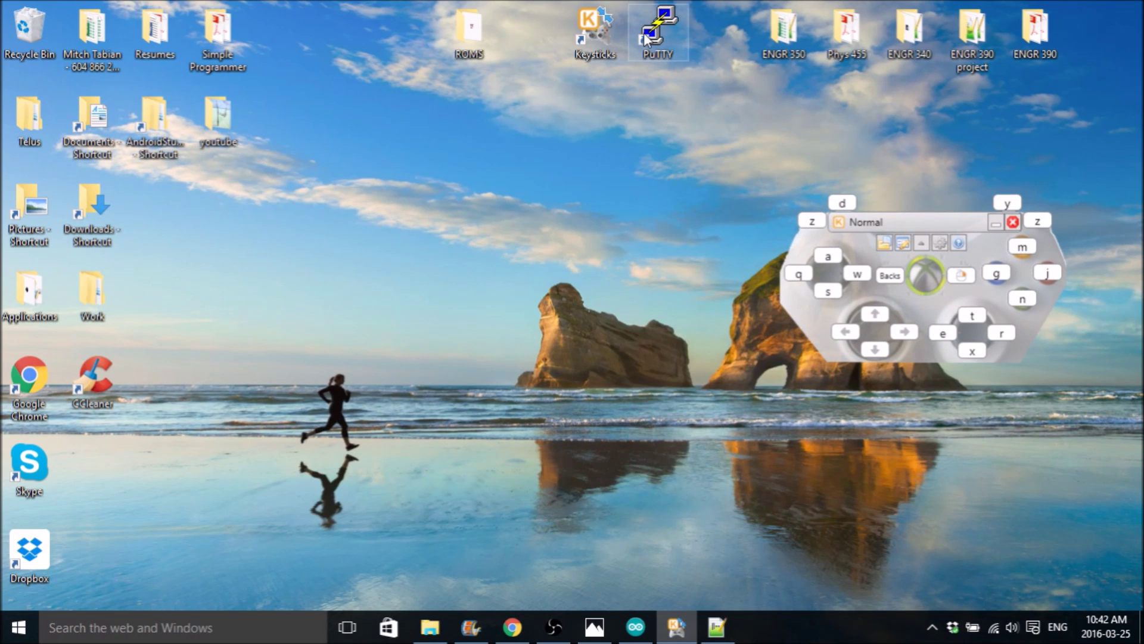
pyautogui.doubleClick(666, 36)
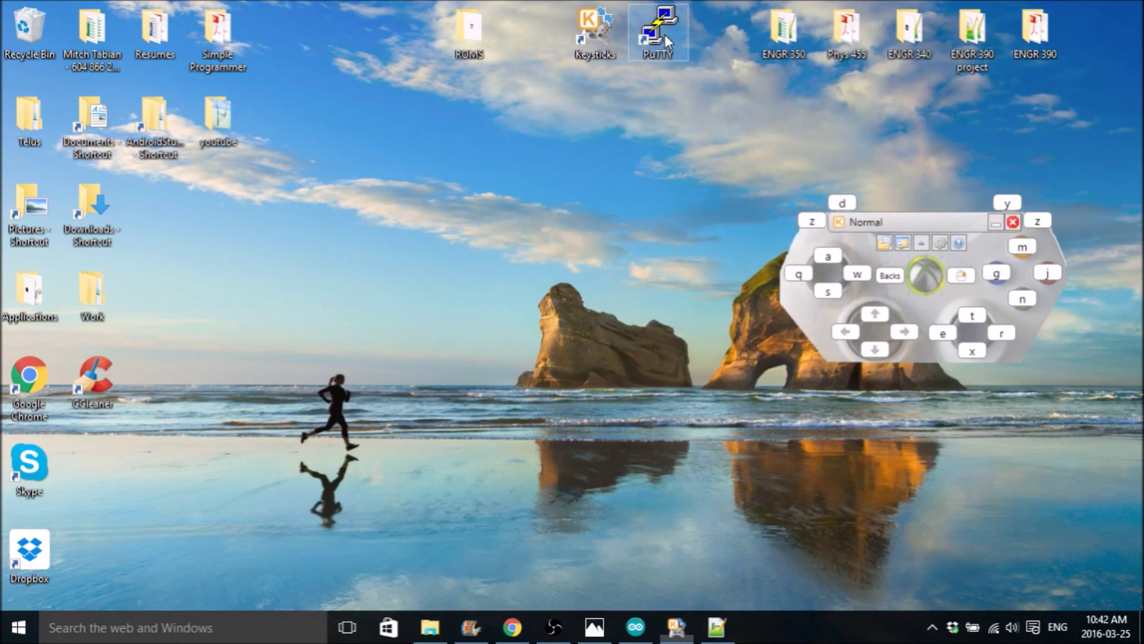
pyautogui.moveTo(627, 146); pyautogui.dragTo(602, 129)
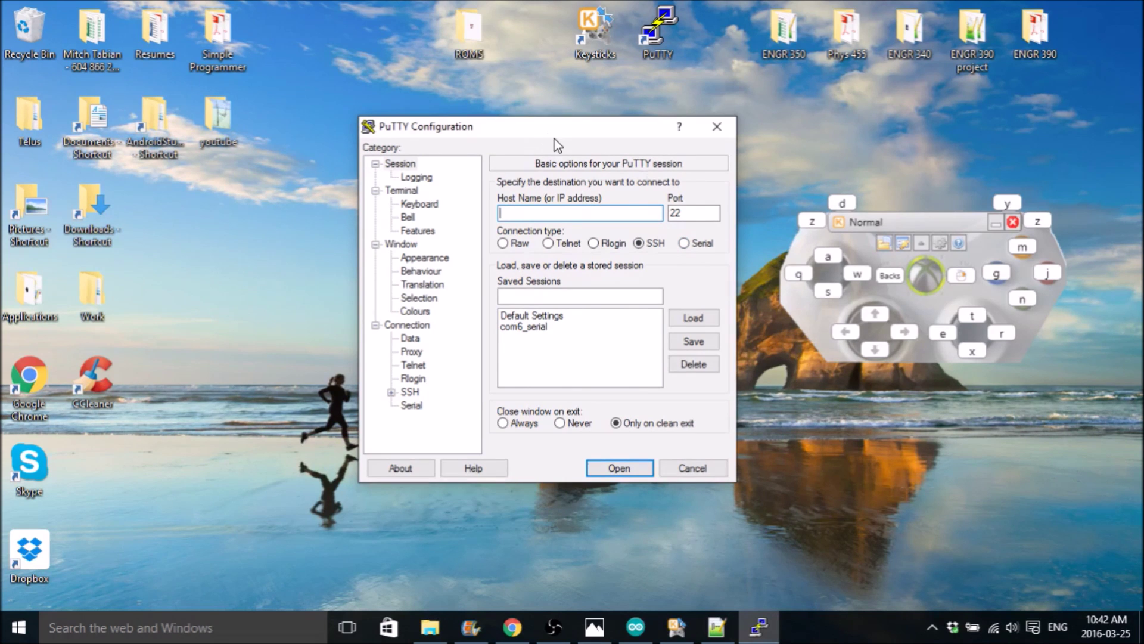
pyautogui.click(683, 244)
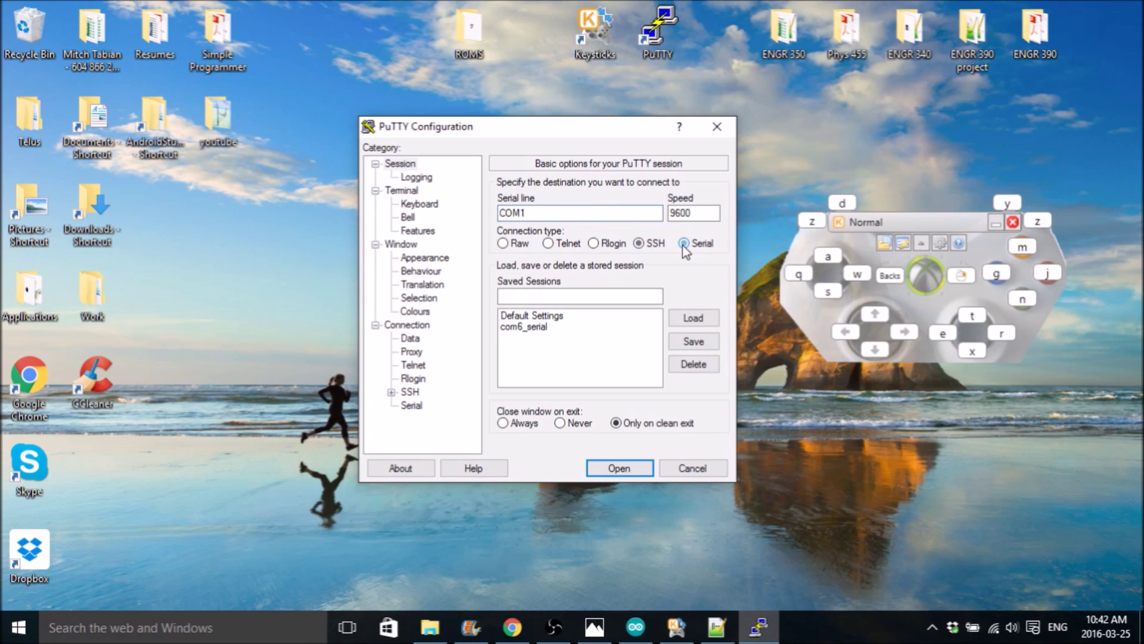
pyautogui.click(550, 212)
pyautogui.click(238, 638)
pyautogui.write('d')
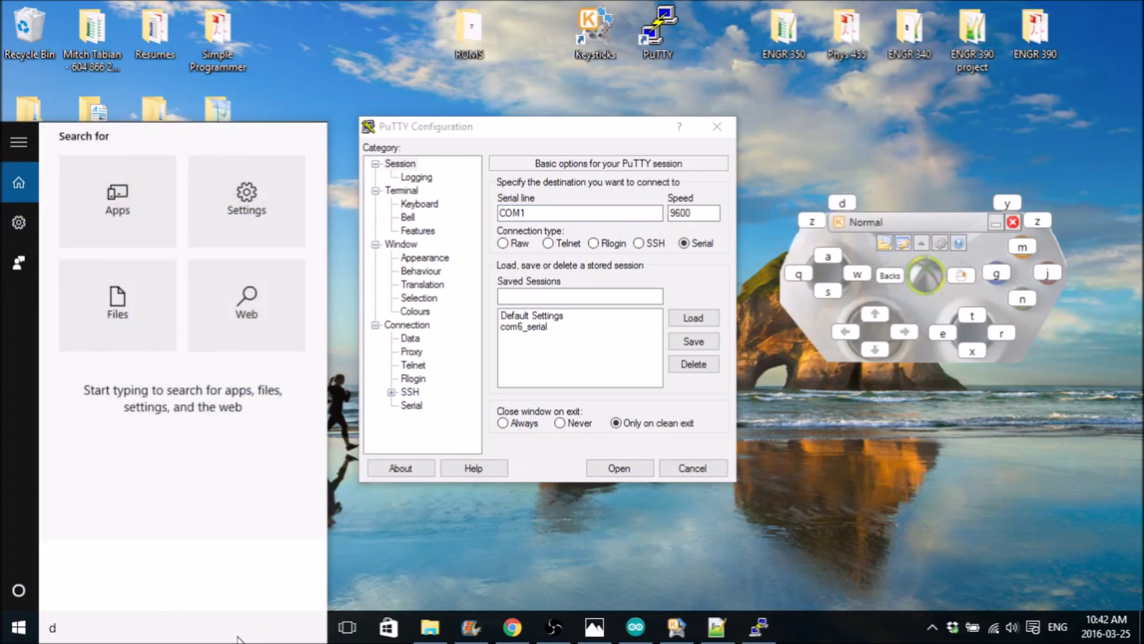
pyautogui.write('evice  man')
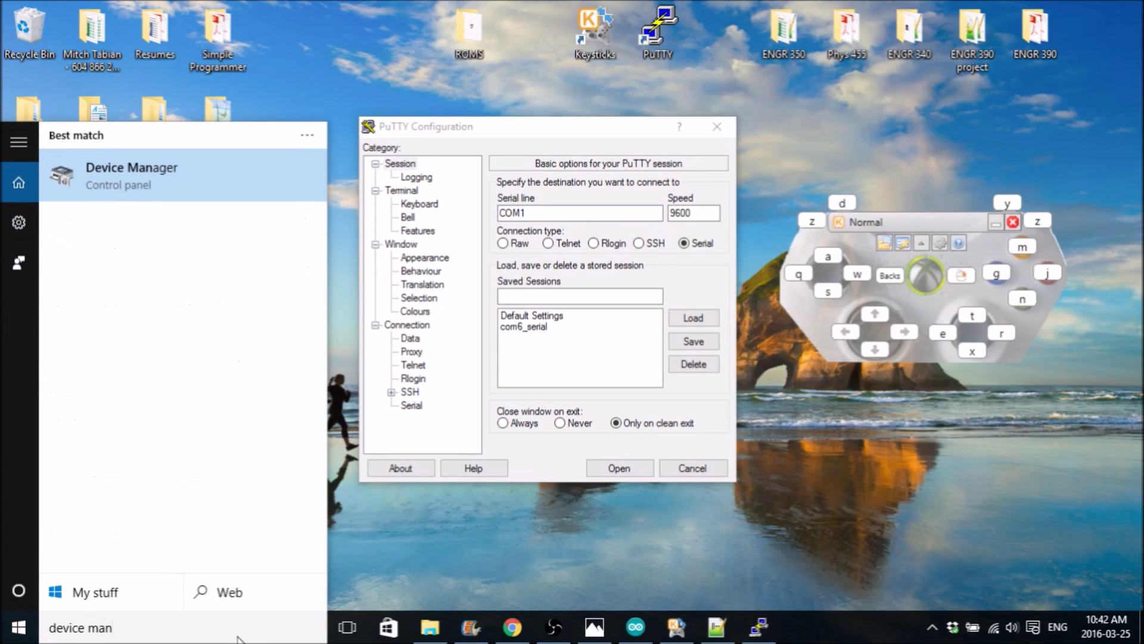
pyautogui.click(219, 192)
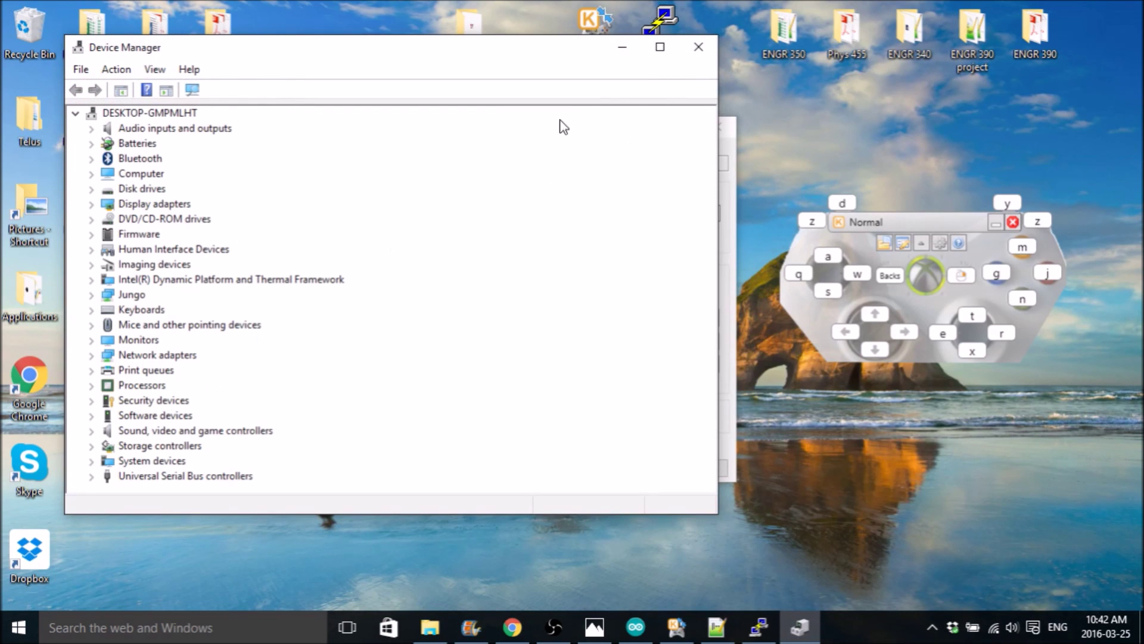
pyautogui.click(699, 48)
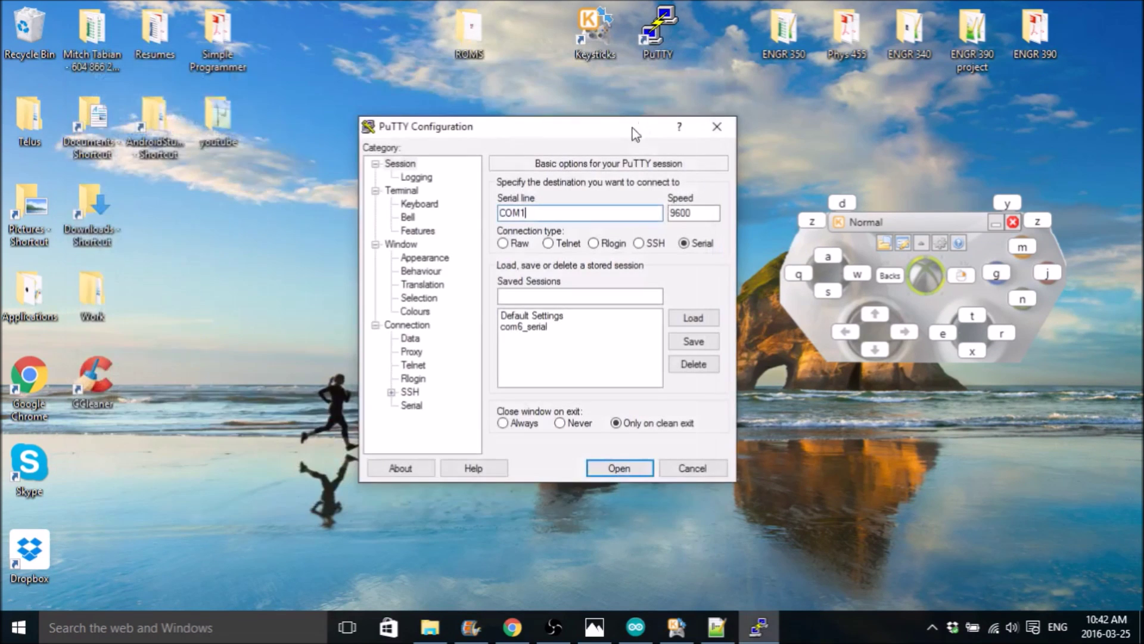
# Step: Change PuTTY's serial line to COM6, try to connect, and dismiss the unable-to-open error
pyautogui.moveTo(632, 128); pyautogui.dragTo(665, 140)
pyautogui.press('BackSpace')
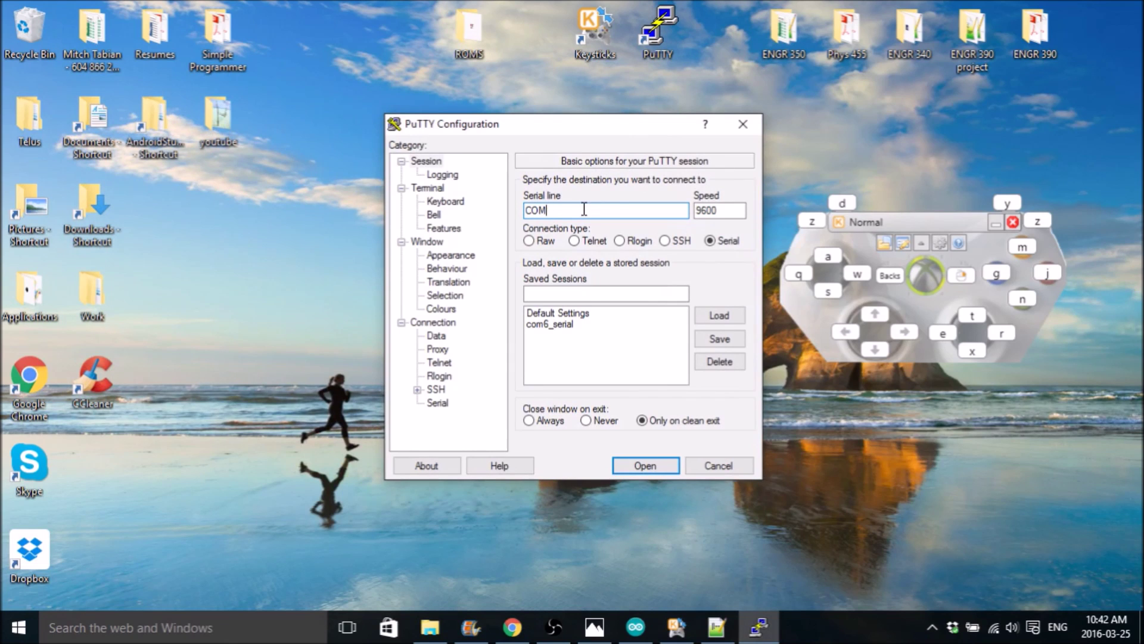
pyautogui.write('6')
pyautogui.click(720, 317)
pyautogui.click(659, 465)
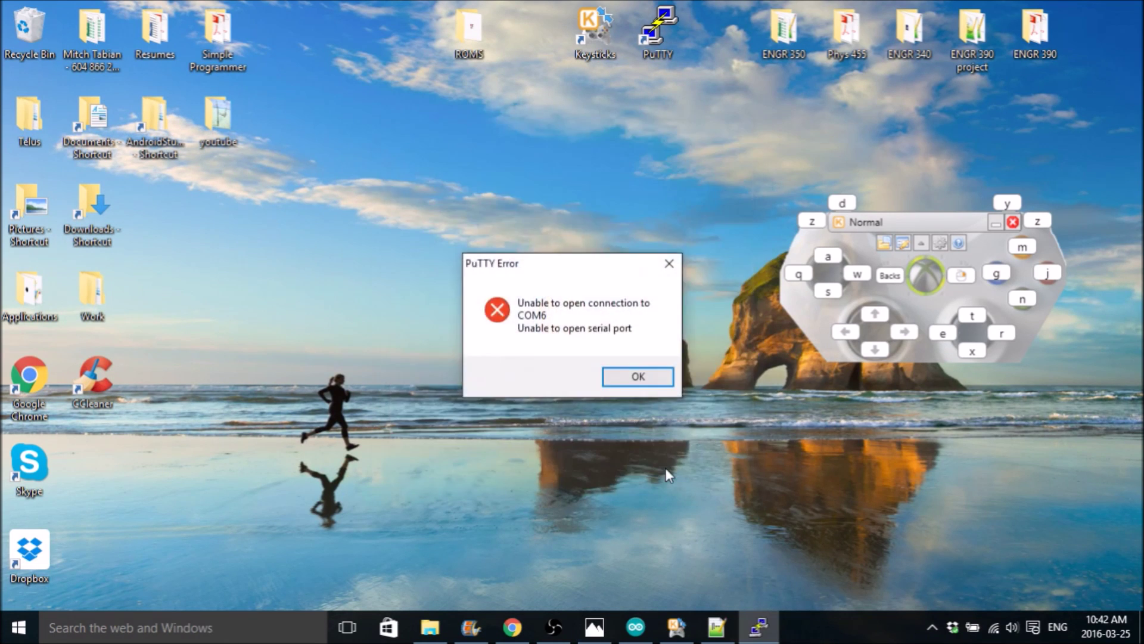
pyautogui.click(644, 379)
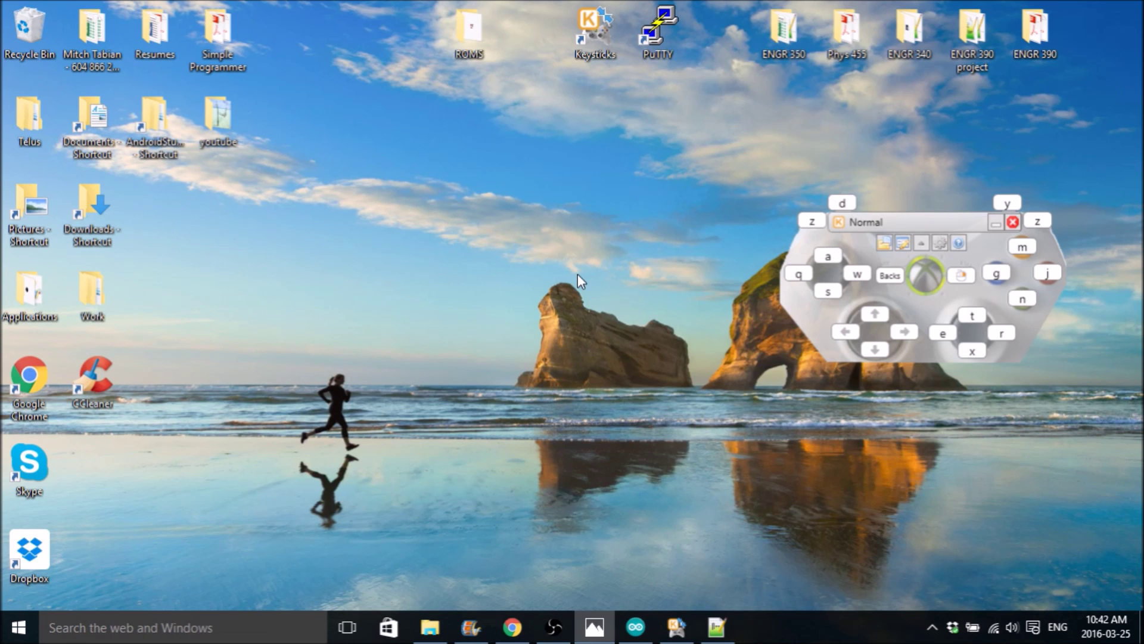
# Step: Launch Command Prompt from Windows search using 'command'
pyautogui.click(131, 627)
pyautogui.write('command')
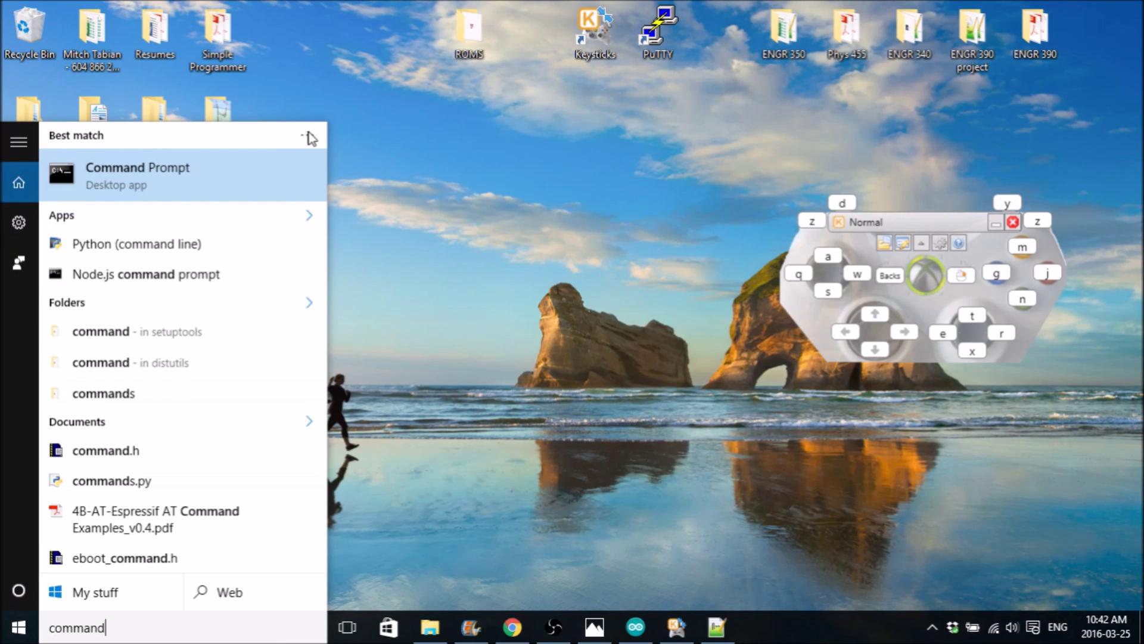
pyautogui.press('Return')
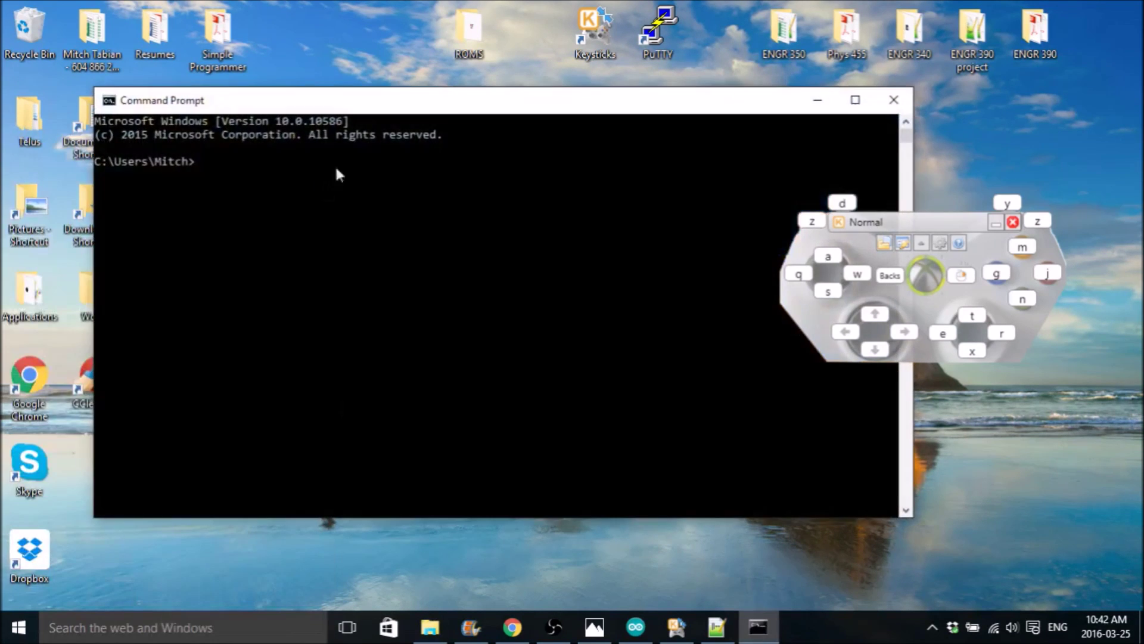
# Step: Shrink the Command Prompt window and move it right to uncover the desktop icons
pyautogui.moveTo(389, 110); pyautogui.dragTo(370, 110)
pyautogui.moveTo(828, 516); pyautogui.dragTo(530, 431)
pyautogui.moveTo(377, 108); pyautogui.dragTo(538, 118)
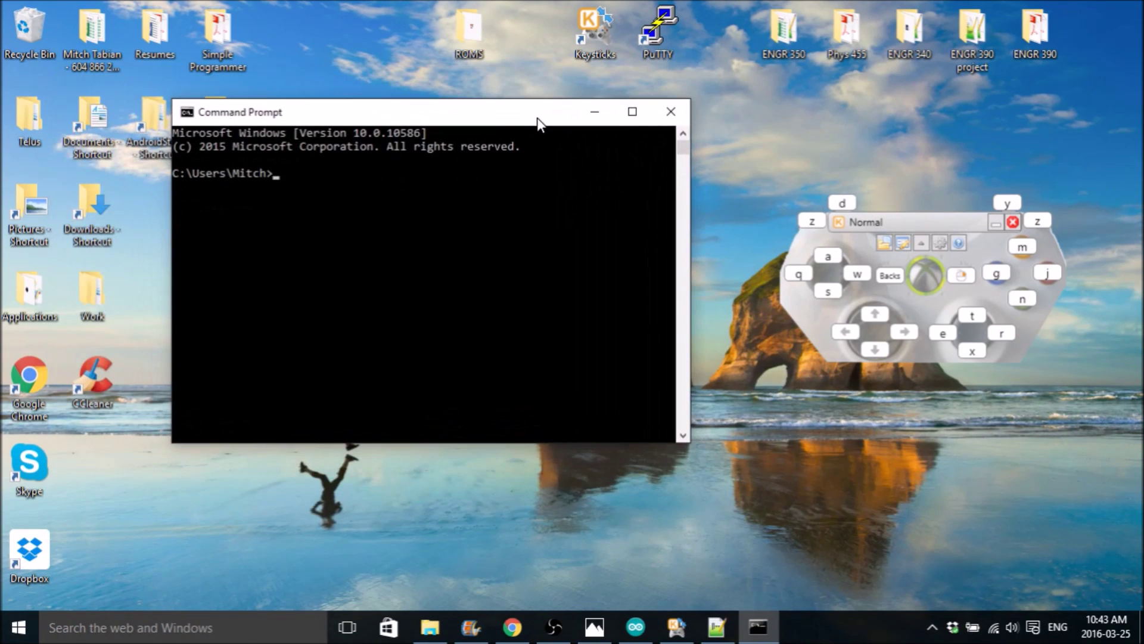